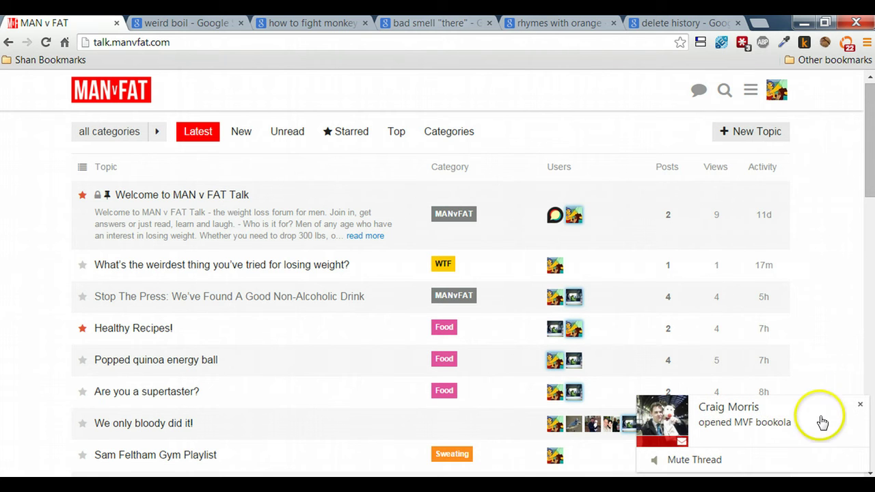
Step: Dismiss the topic notification, scroll the Latest list past its category badges, then scroll back up
click(860, 404)
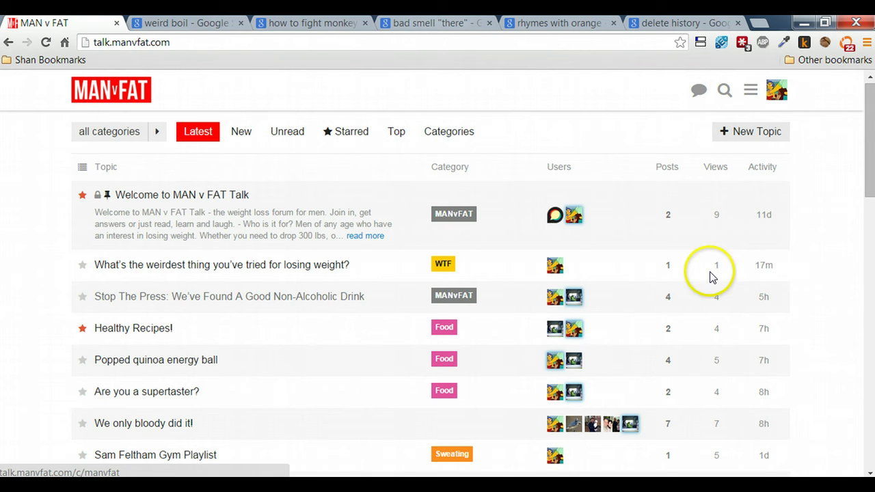
drag(871, 162, 791, 162)
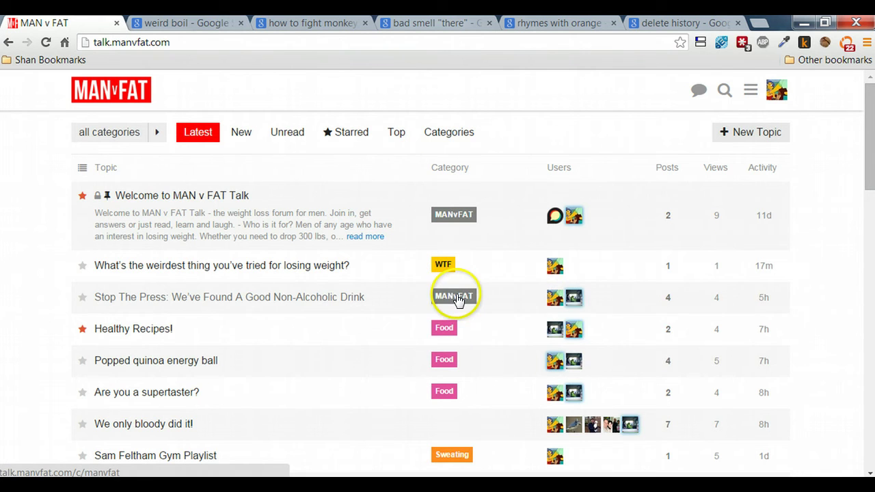
scroll(482, 379, down, 1)
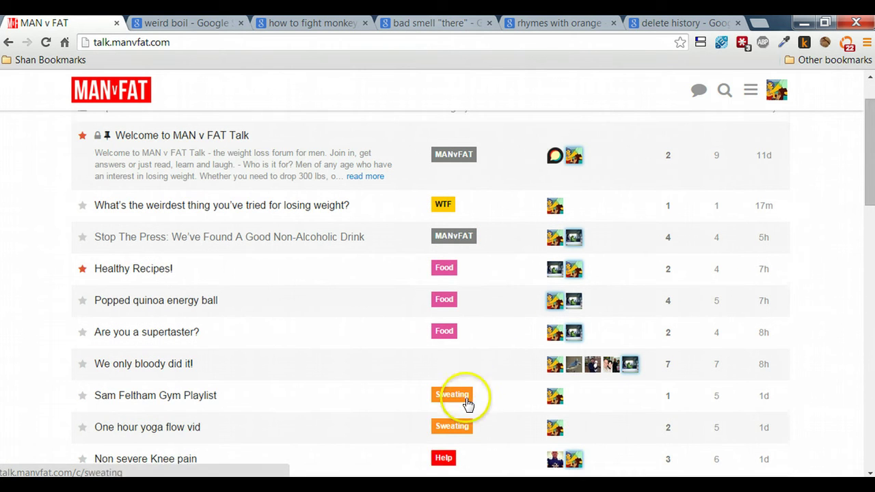
scroll(466, 404, down, 1)
scroll(447, 439, down, 1)
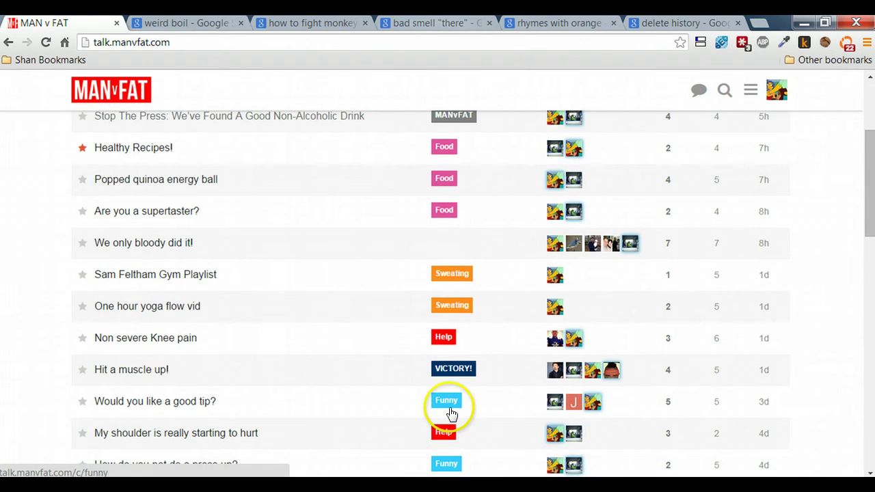
scroll(59, 309, up, 3)
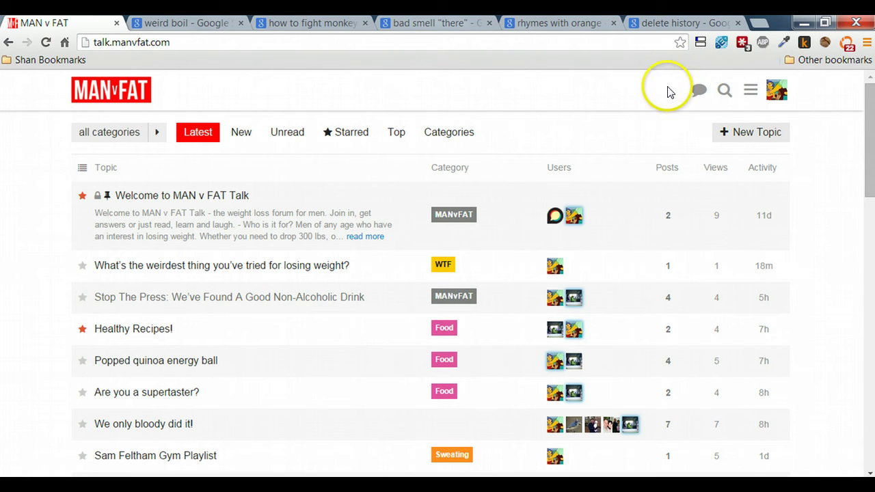
Step: Open the header avatar's user menu and go to Preferences
click(780, 96)
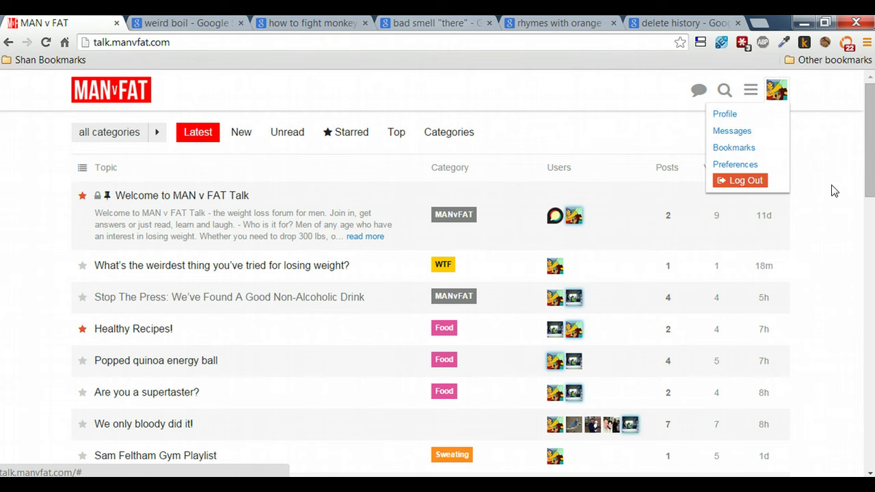
click(726, 115)
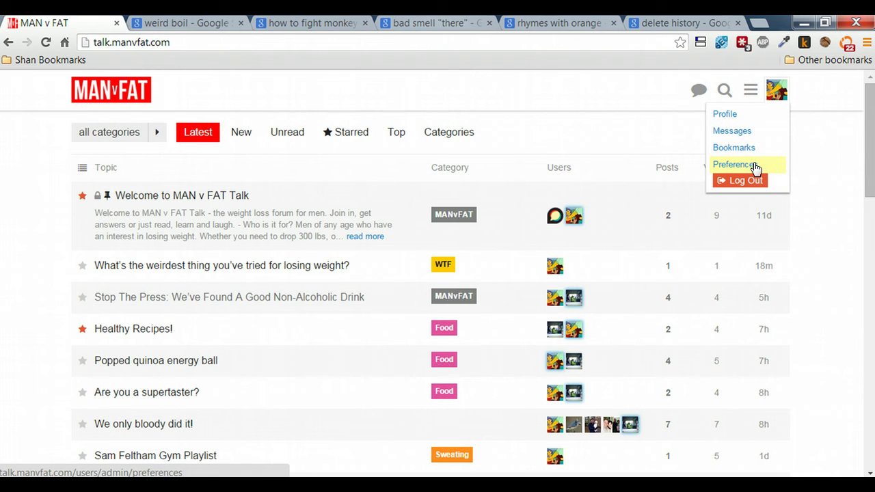
click(755, 166)
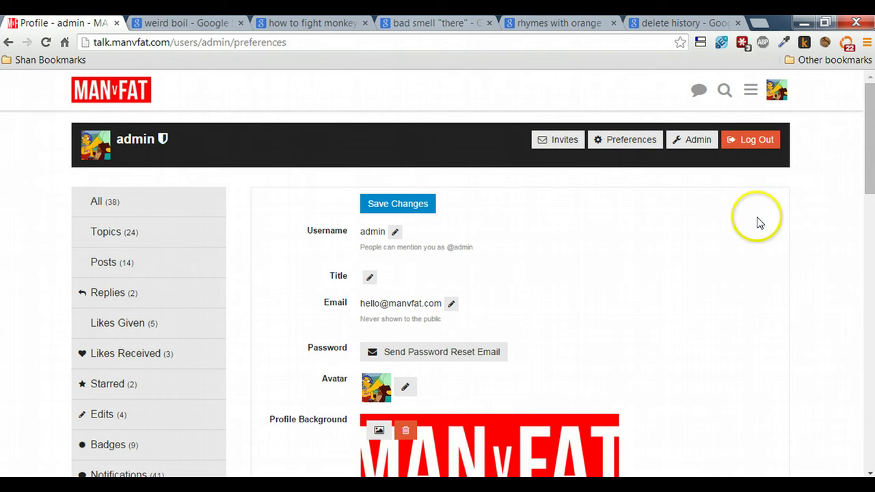
scroll(807, 238, down, 1)
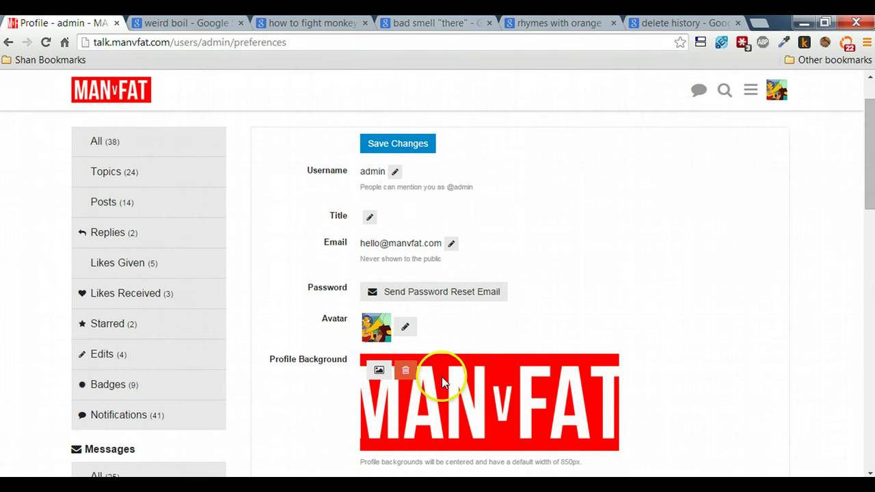
scroll(705, 254, down, 1)
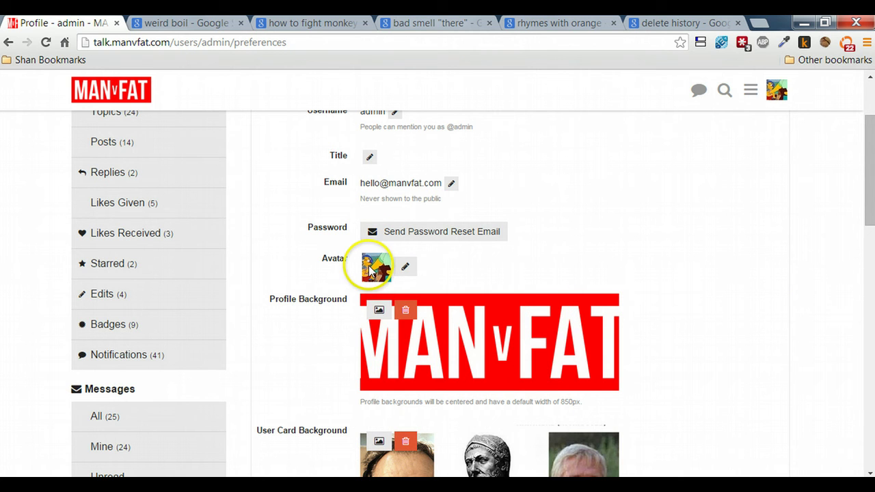
scroll(648, 297, down, 2)
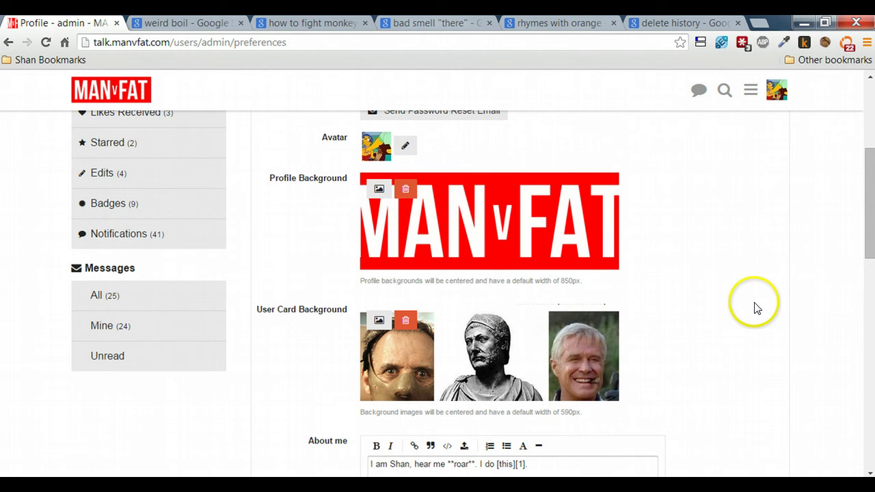
scroll(756, 306, down, 2)
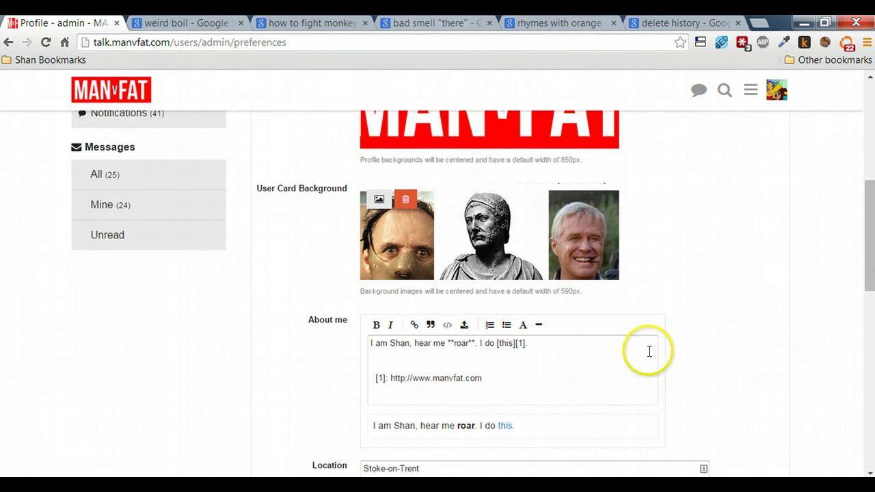
scroll(760, 347, down, 1)
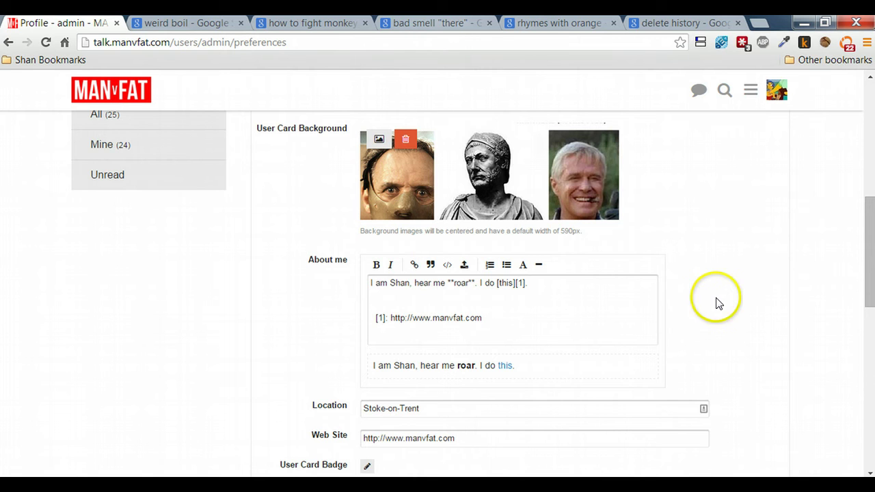
scroll(383, 352, down, 1)
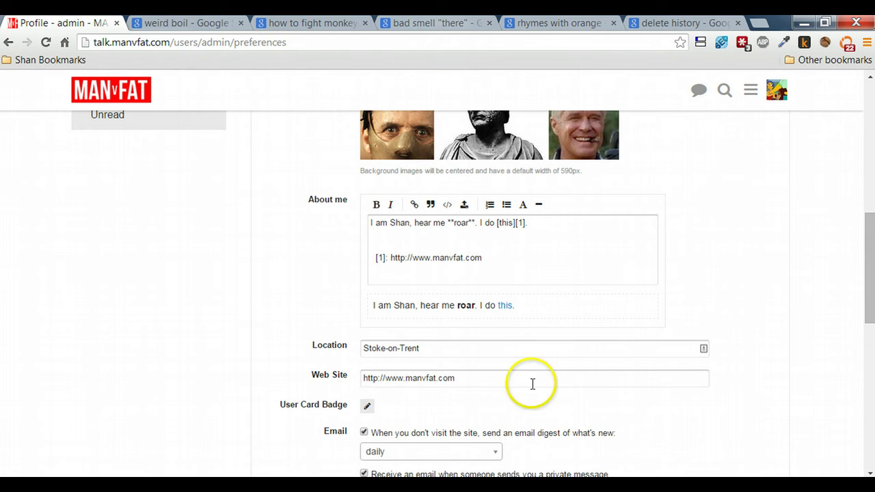
scroll(734, 366, down, 1)
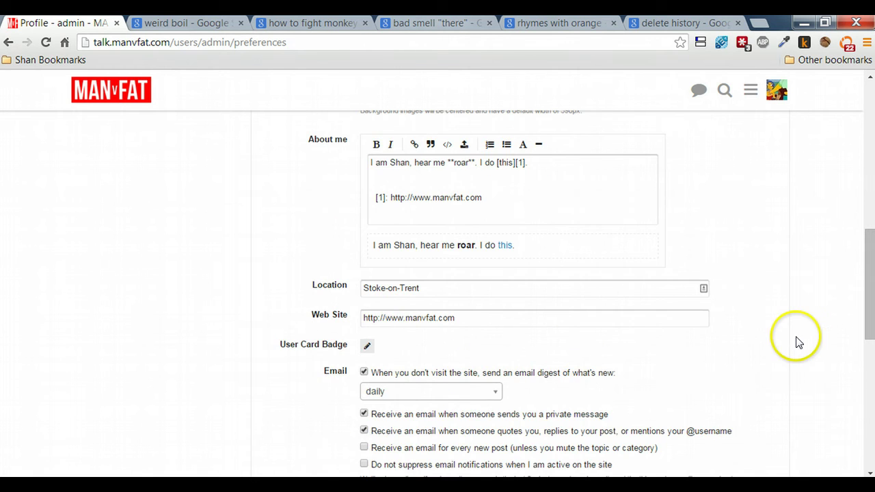
scroll(797, 342, down, 2)
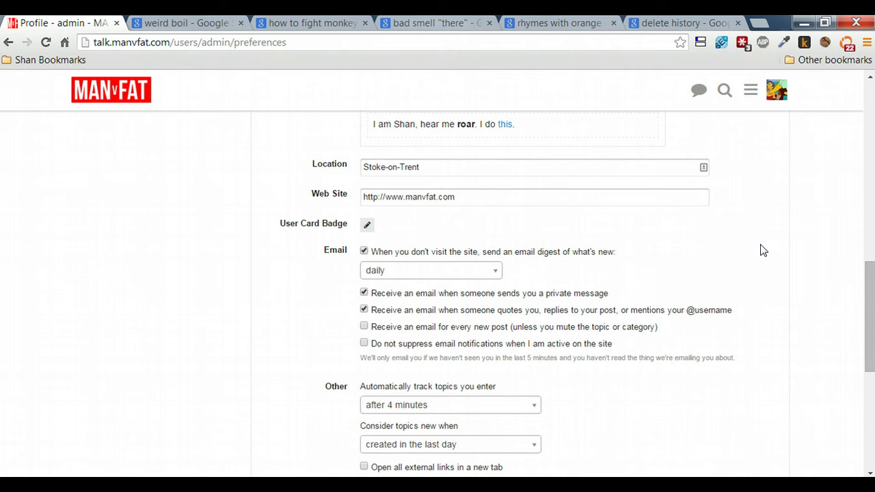
scroll(764, 250, down, 1)
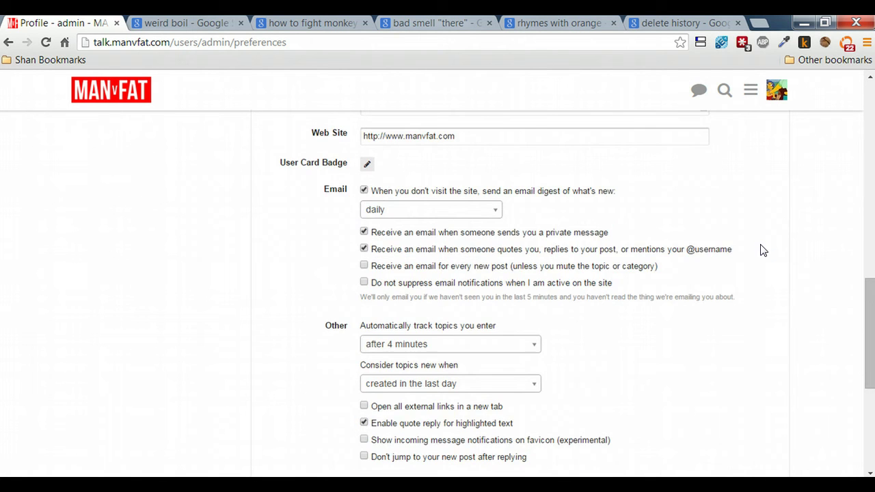
scroll(764, 251, up, 6)
scroll(763, 251, up, 3)
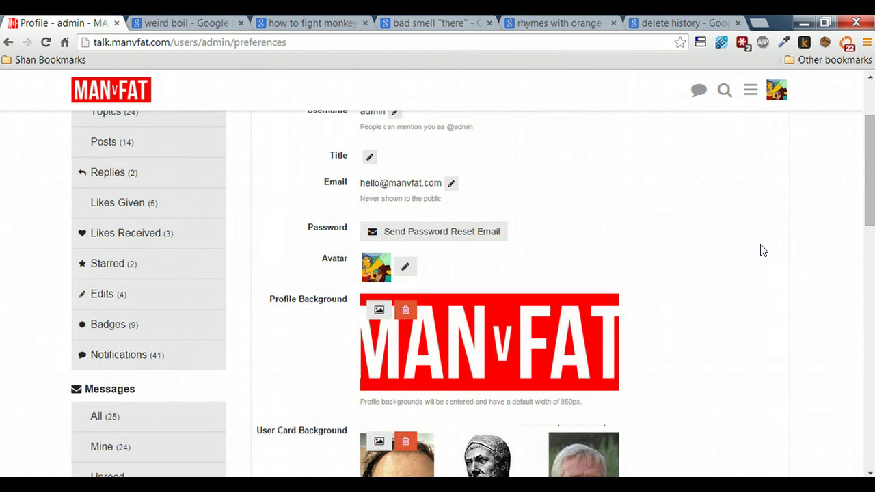
Step: Open the avatar picker, close it without changes, and save the preferences
click(405, 269)
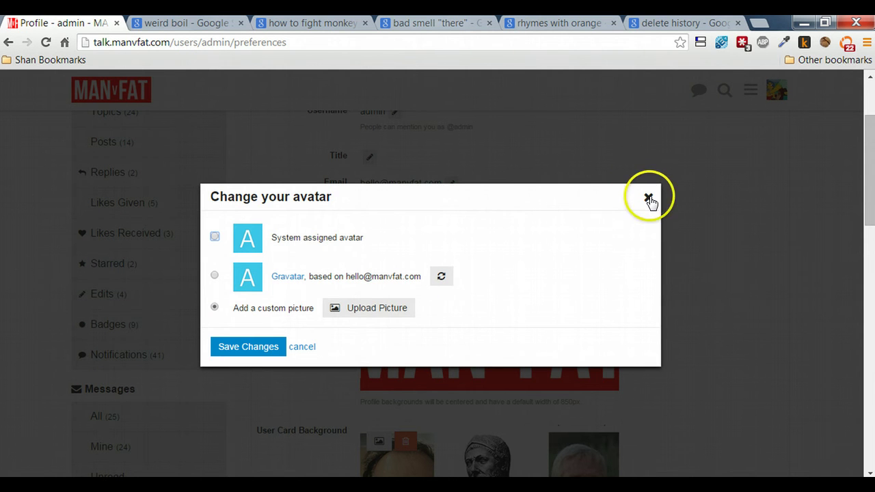
click(648, 198)
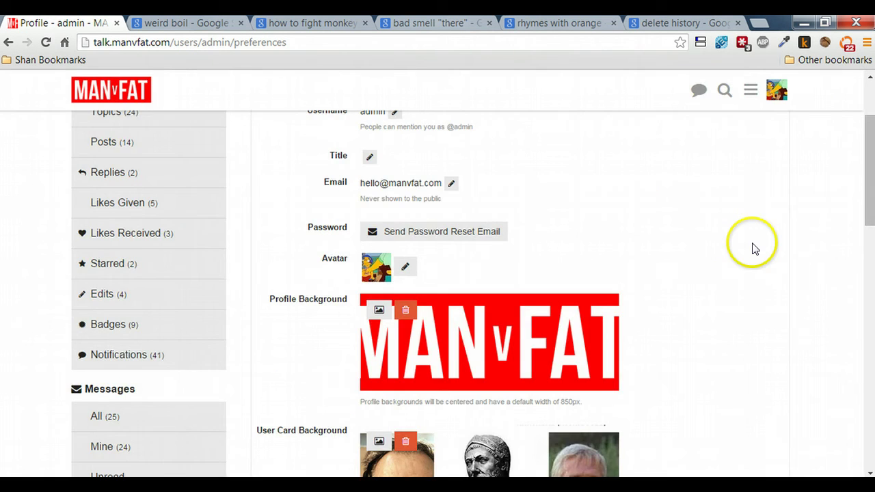
scroll(753, 232, up, 2)
click(388, 207)
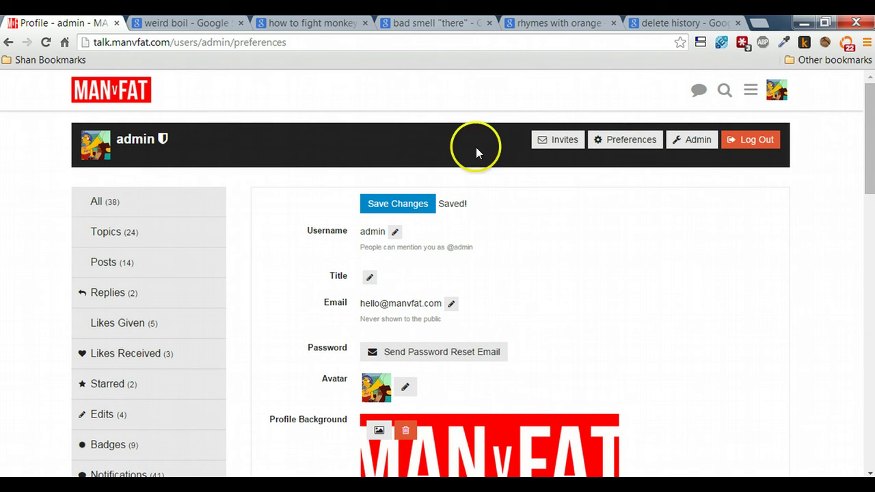
Step: Return to Latest, view the Keyboard Shortcuts reference from the site menu, then close it
click(147, 104)
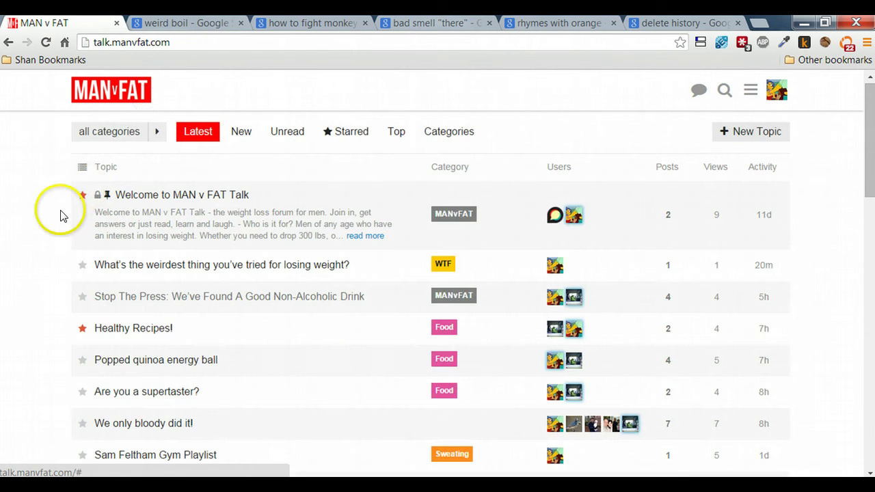
click(747, 96)
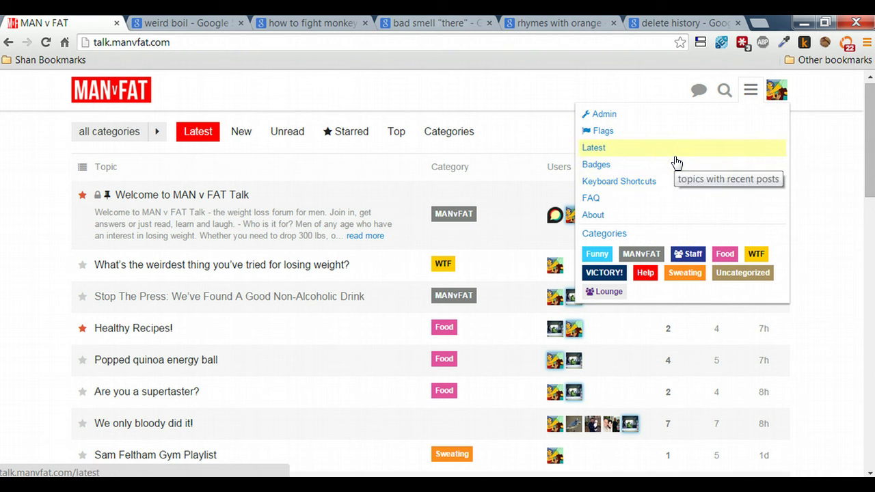
click(674, 188)
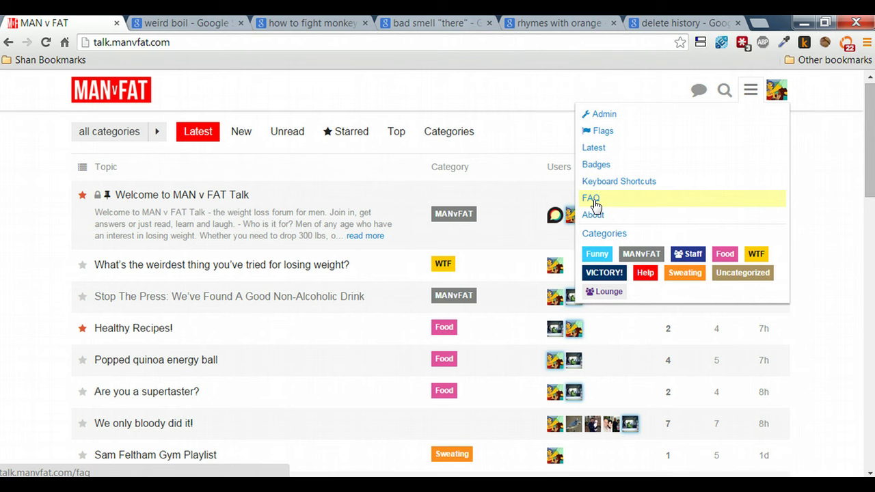
click(620, 189)
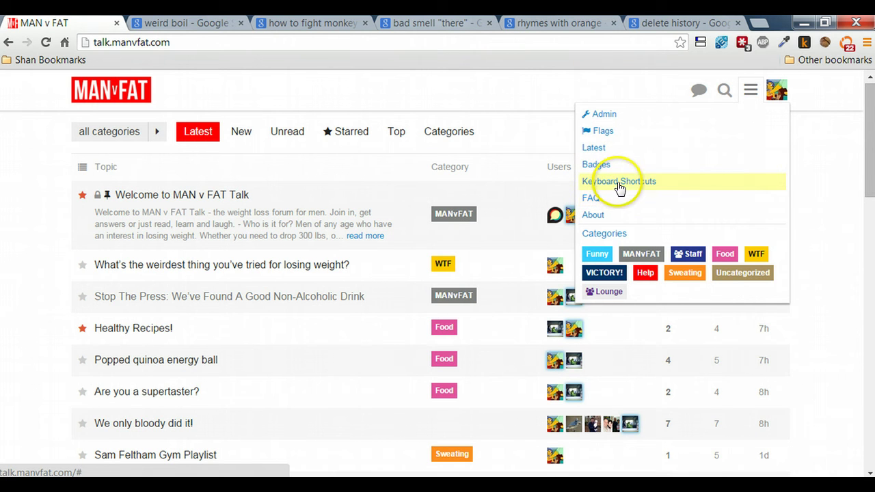
click(620, 186)
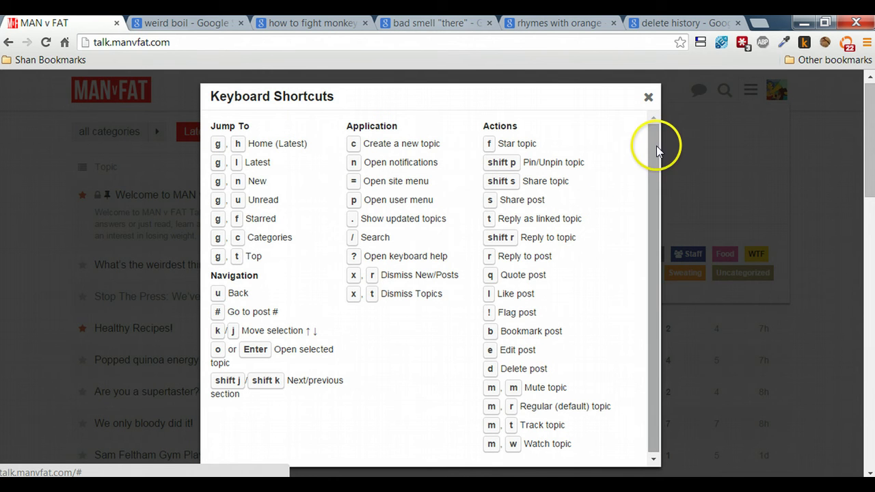
click(648, 97)
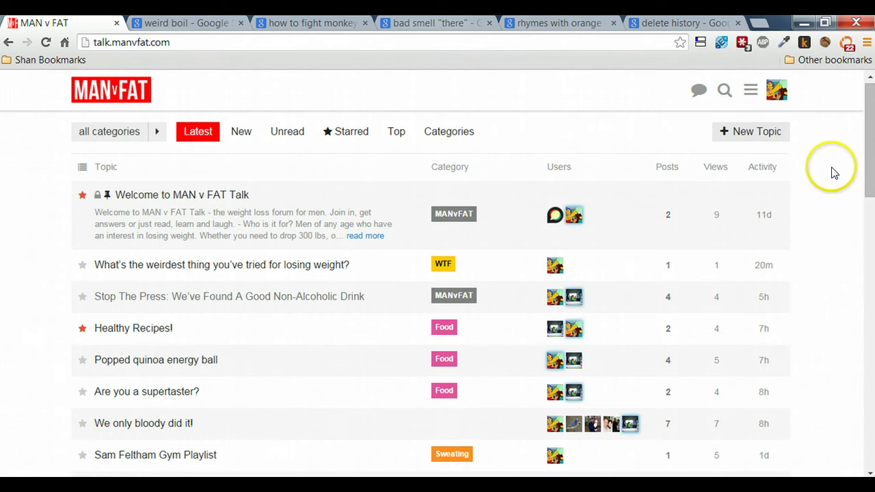
click(724, 90)
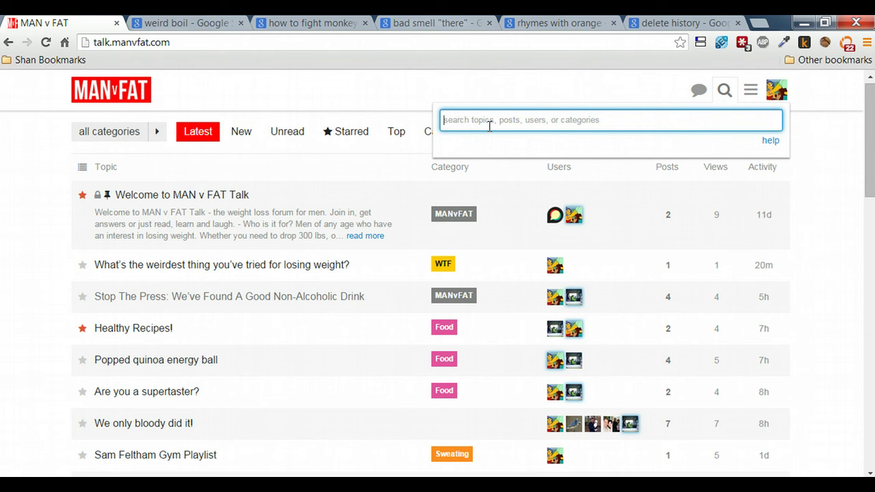
click(700, 93)
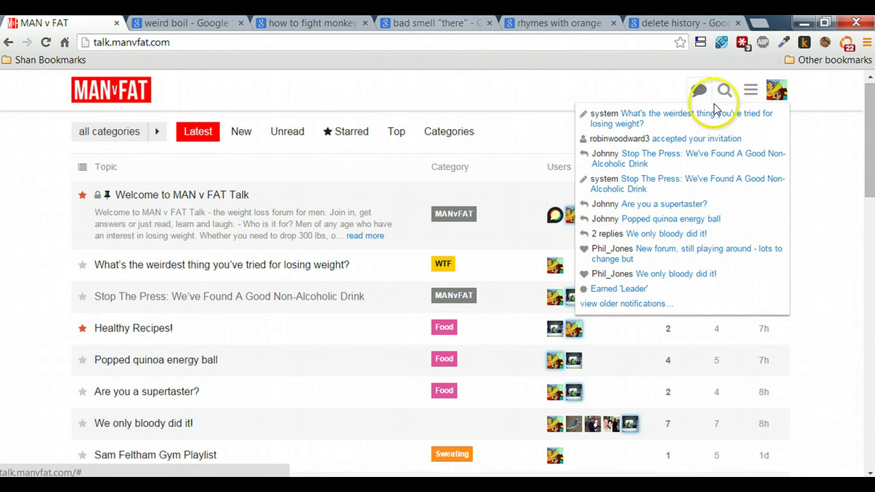
click(581, 90)
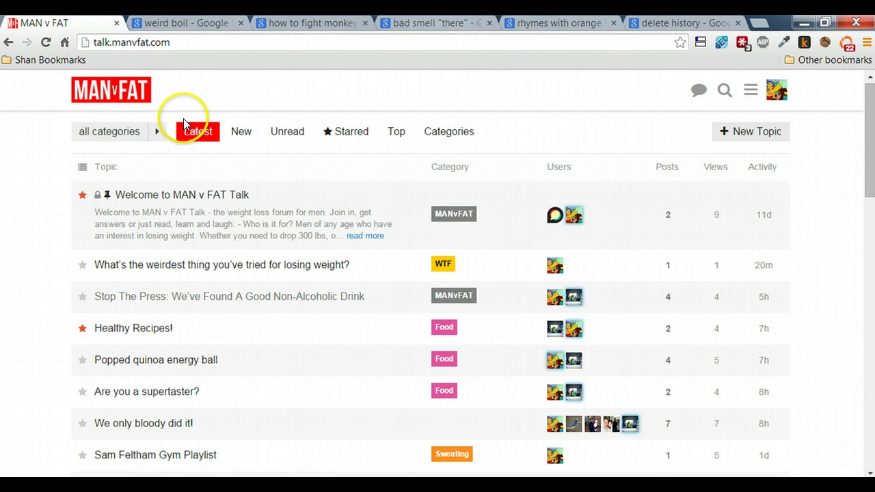
click(162, 133)
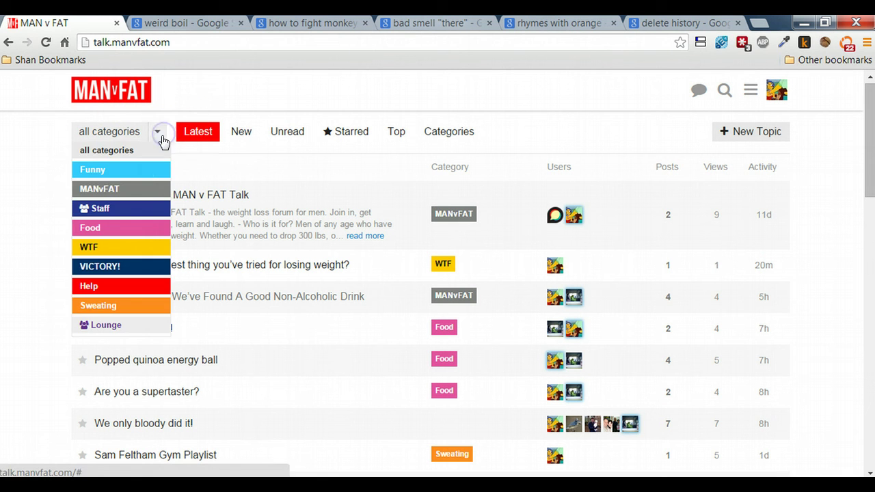
click(116, 292)
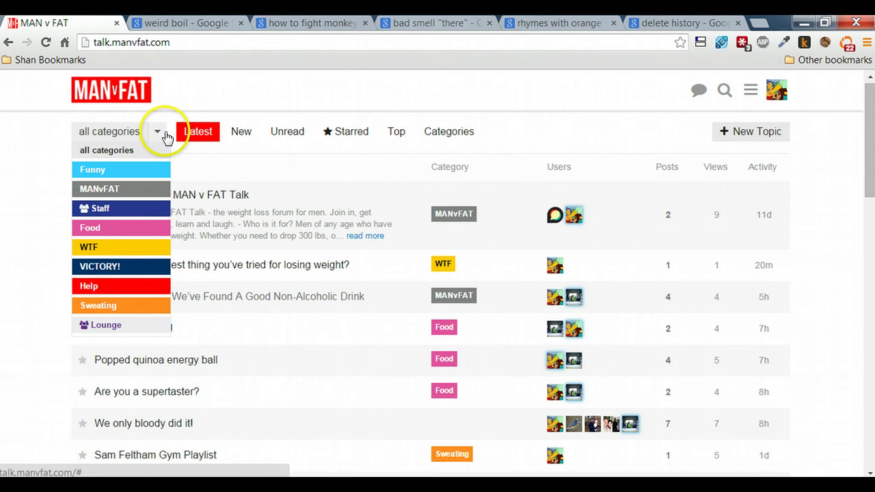
click(160, 135)
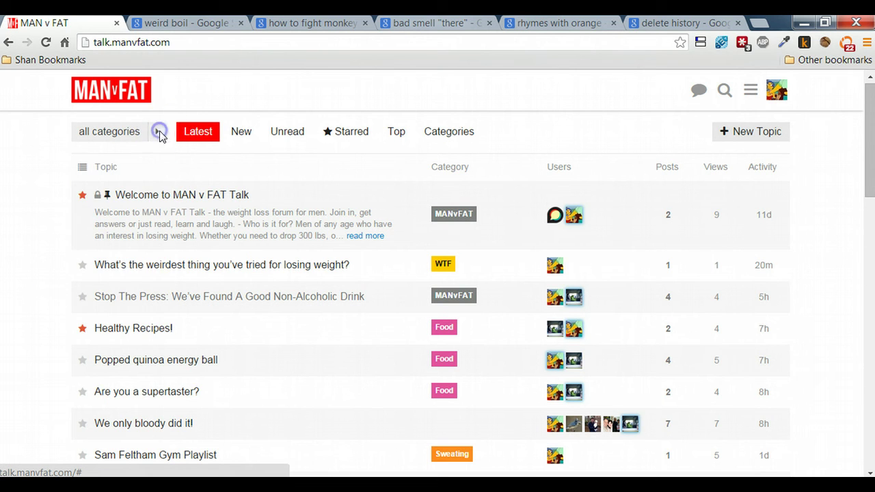
click(241, 148)
click(279, 139)
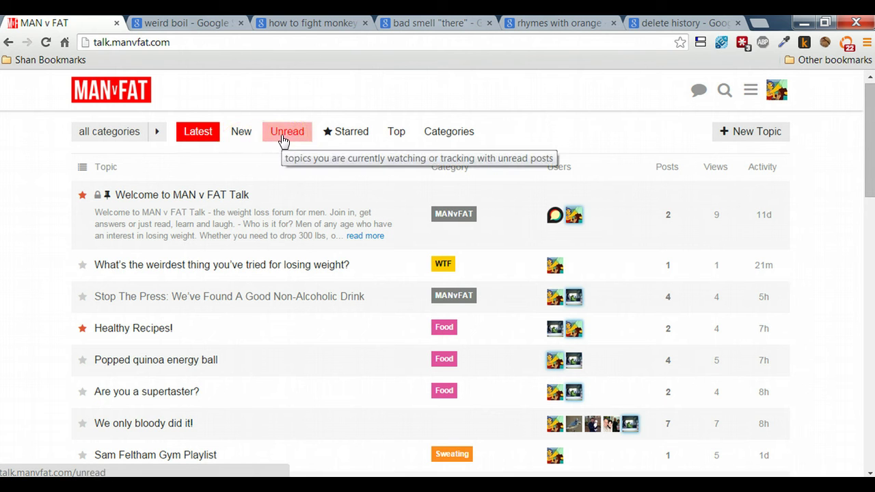
click(284, 141)
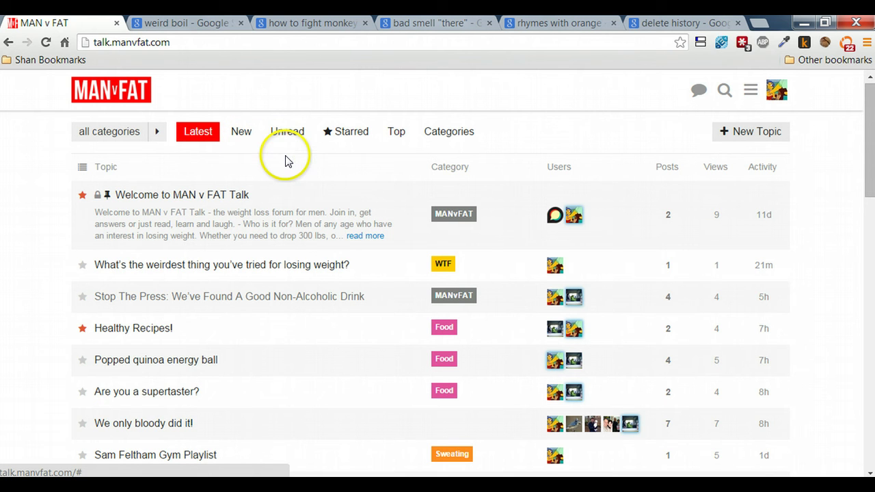
click(350, 147)
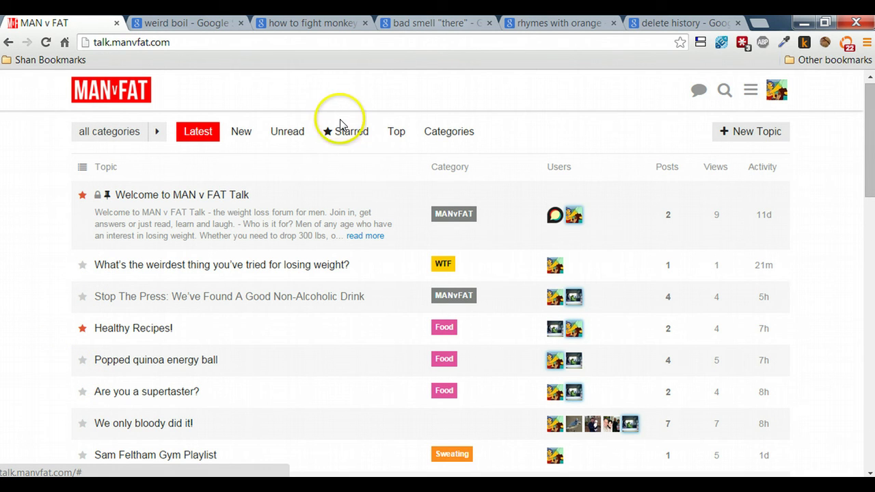
click(393, 140)
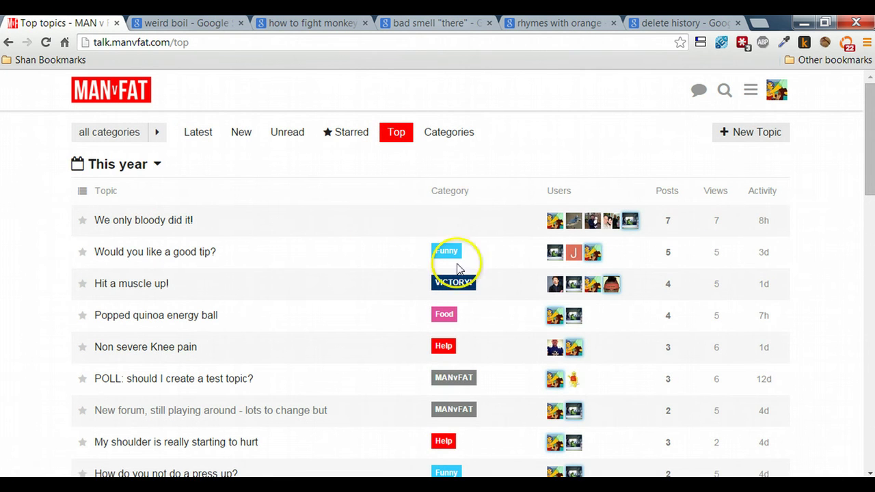
scroll(89, 215, down, 2)
scroll(84, 216, up, 2)
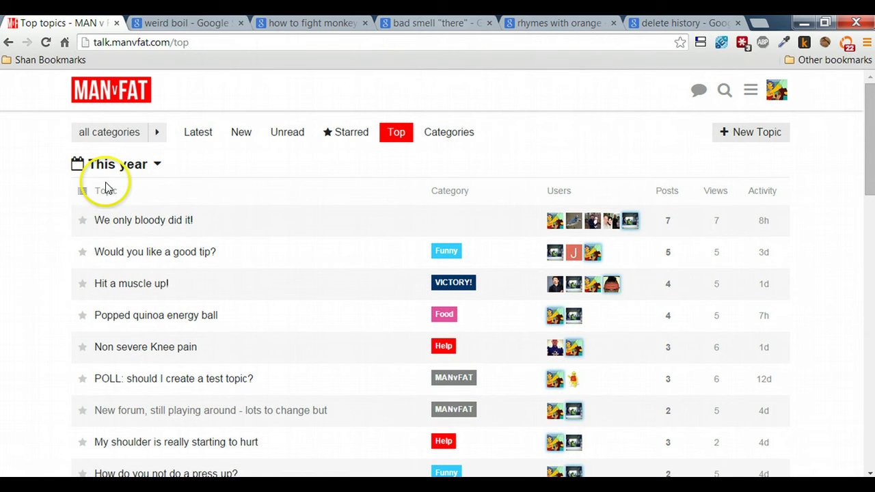
click(156, 169)
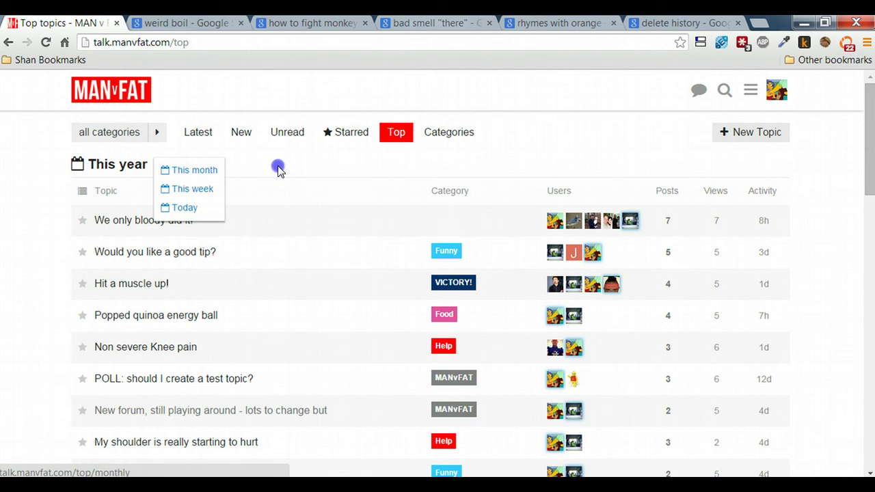
click(116, 101)
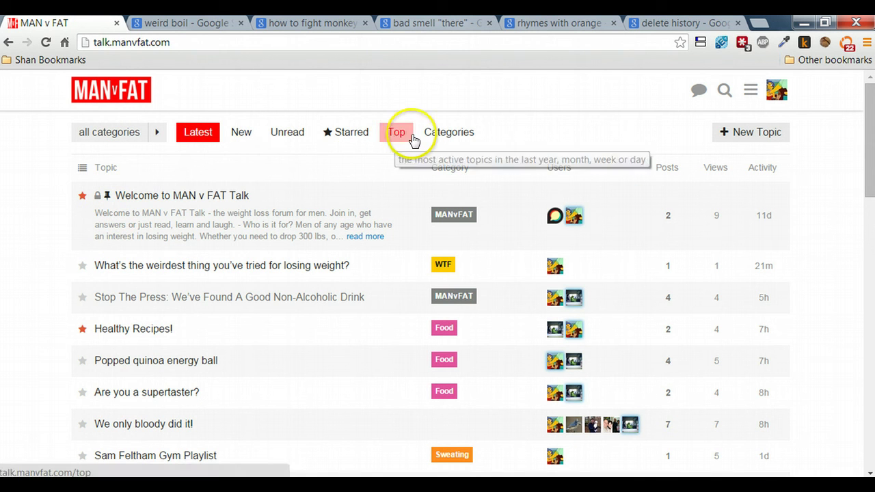
click(159, 136)
click(116, 248)
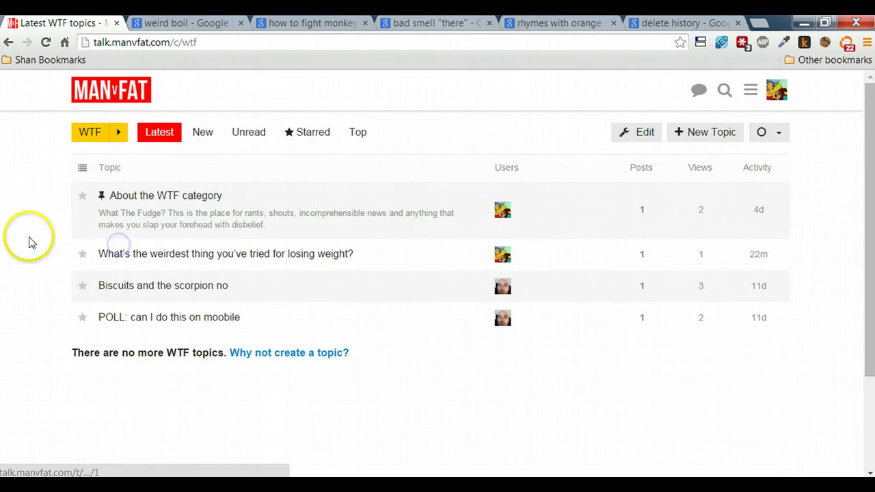
click(116, 137)
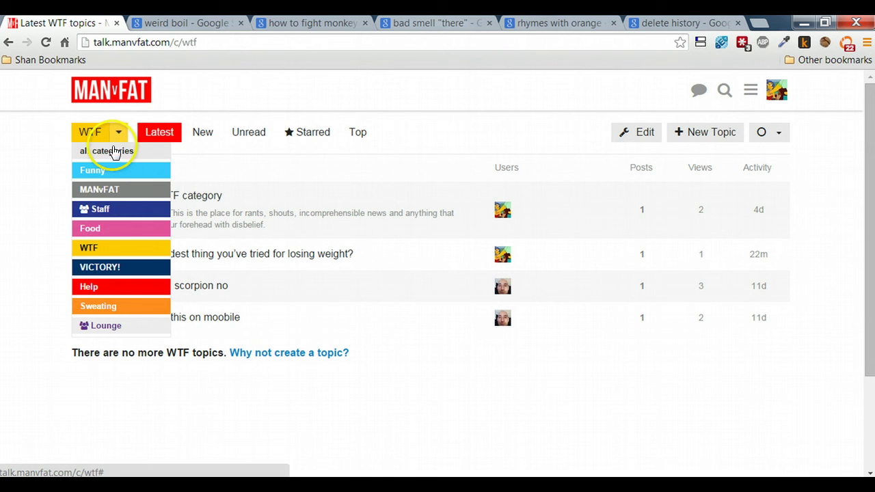
click(113, 171)
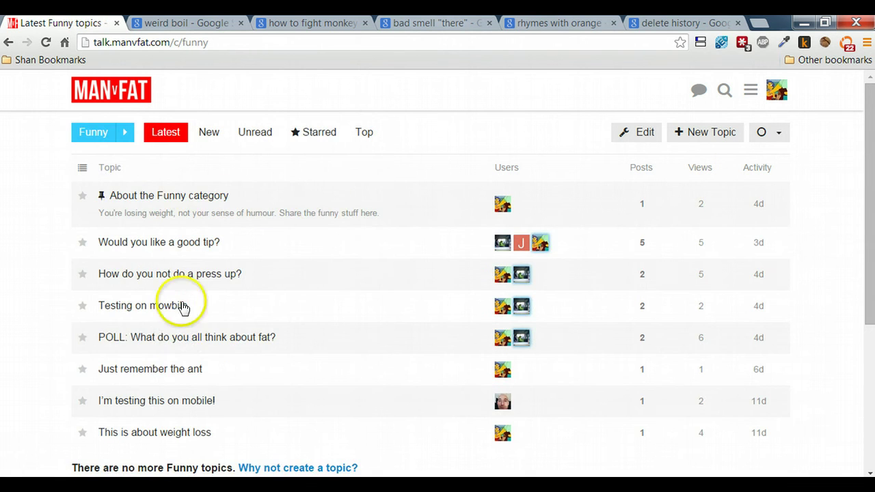
scroll(377, 324, down, 2)
scroll(377, 324, up, 2)
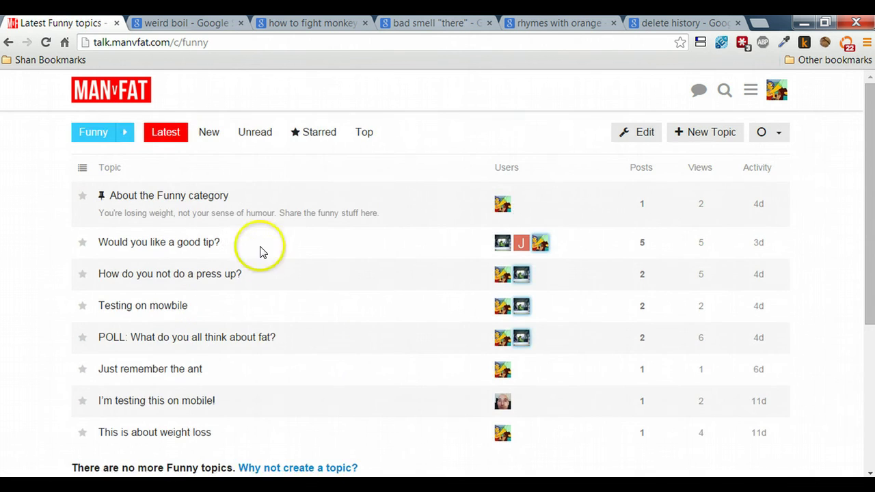
click(117, 102)
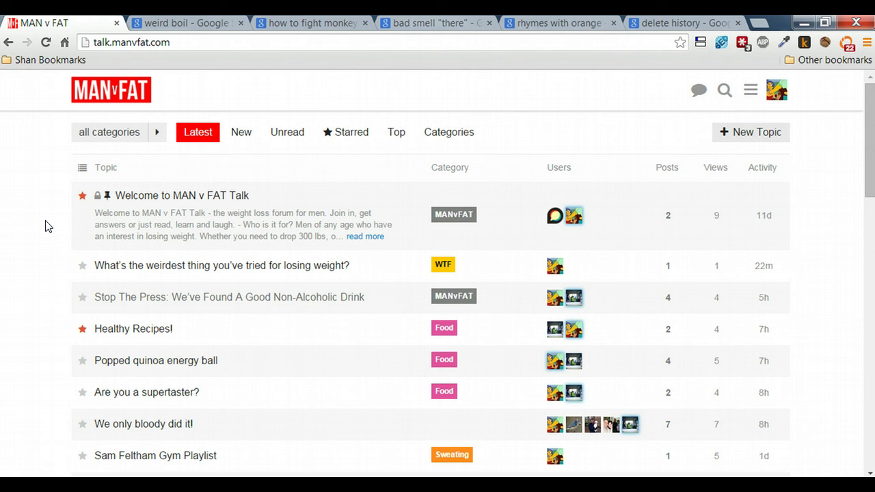
Step: Start a new topic with the c shortcut and title it 'This is a test topic'
click(63, 227)
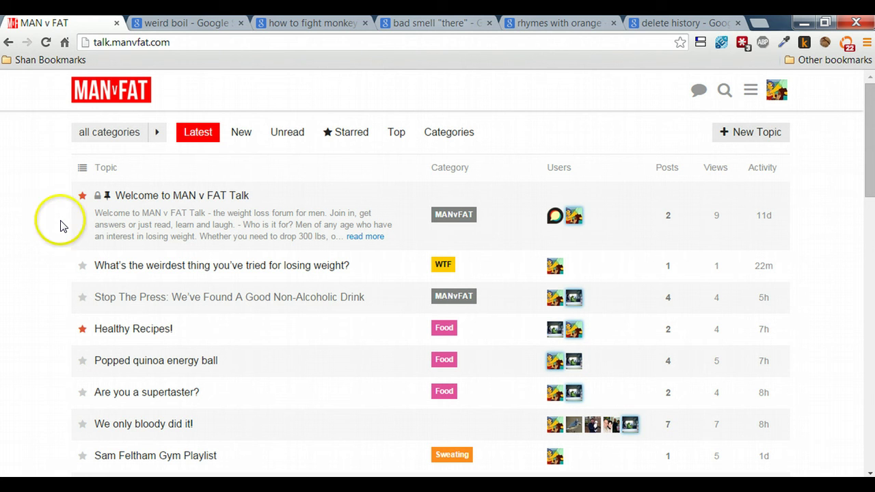
key(c)
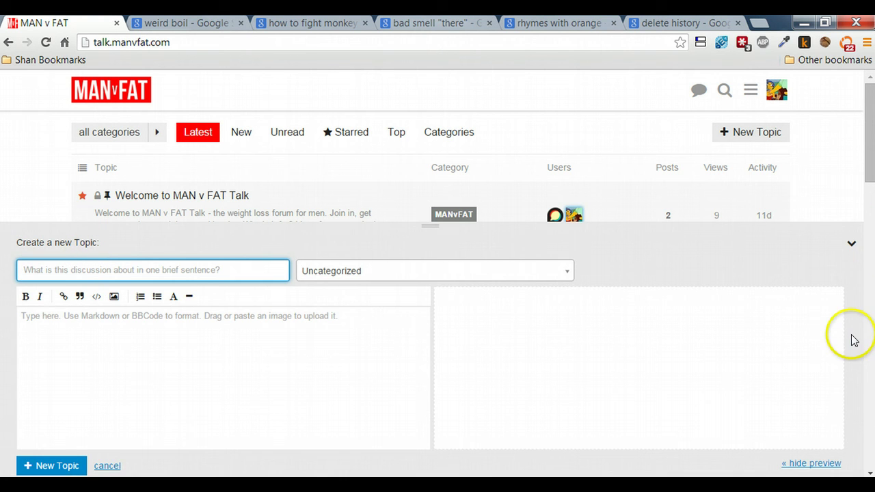
click(851, 244)
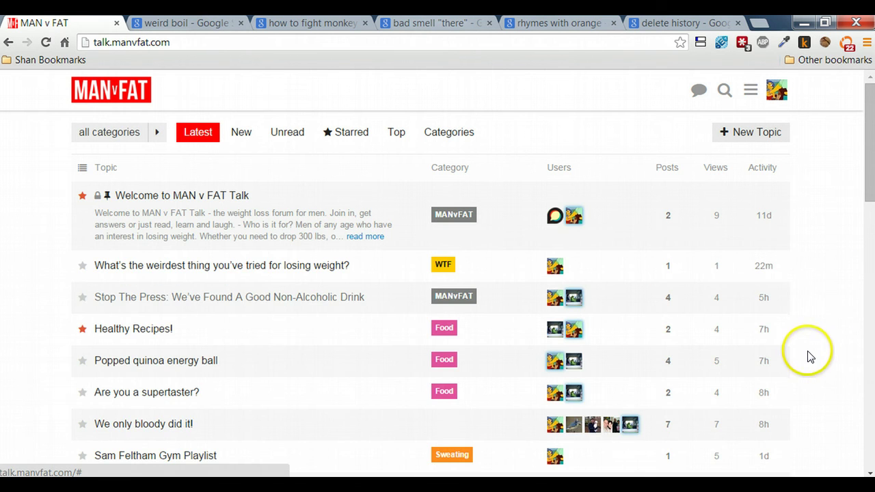
key(c)
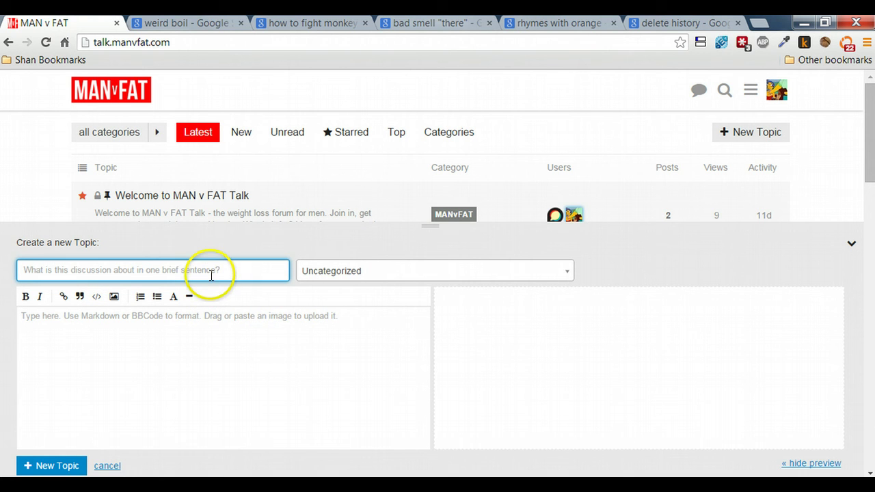
text(This is)
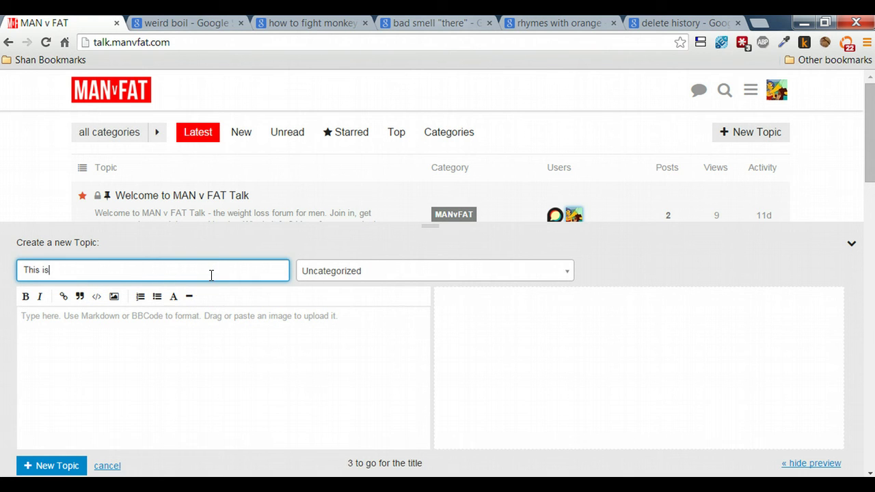
text( a test topic)
key(Tab)
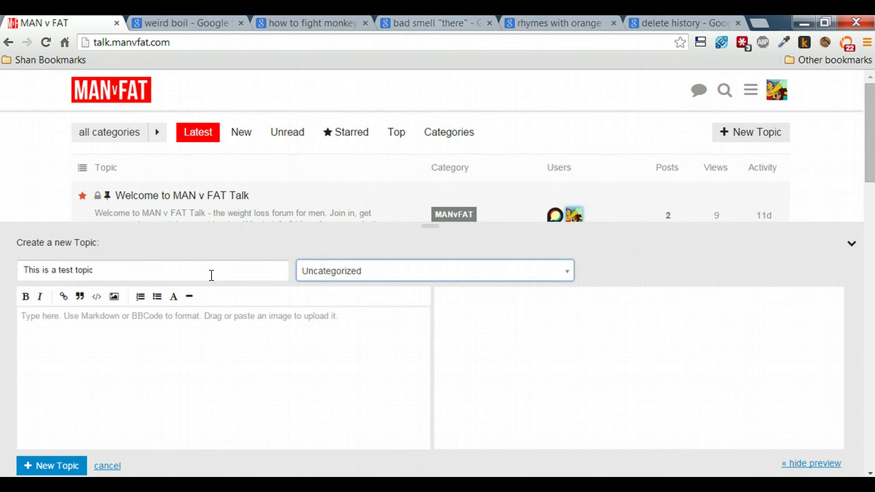
Step: Set the new topic's category to Sweating
click(387, 274)
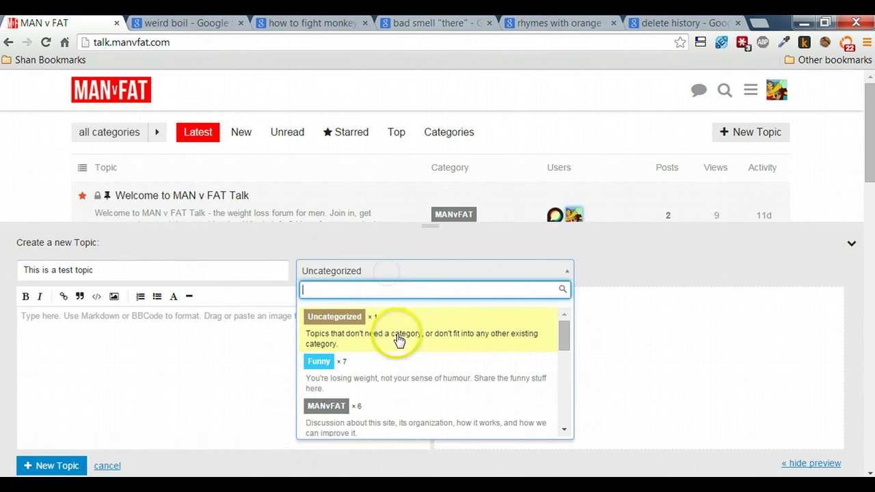
scroll(400, 357, down, 1)
scroll(402, 347, down, 1)
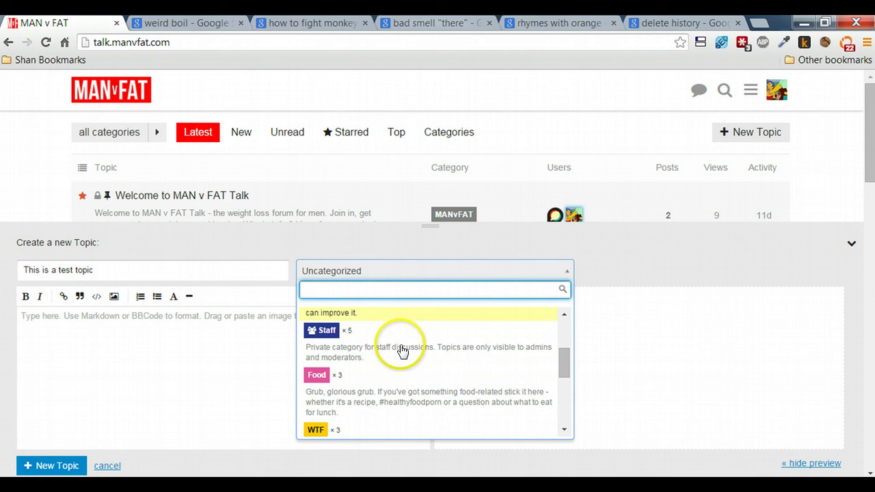
scroll(401, 391, down, 2)
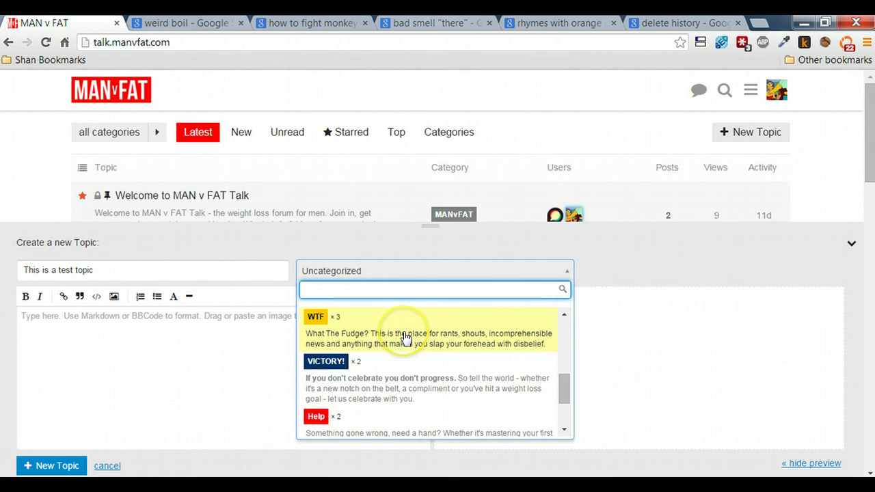
scroll(404, 352, down, 4)
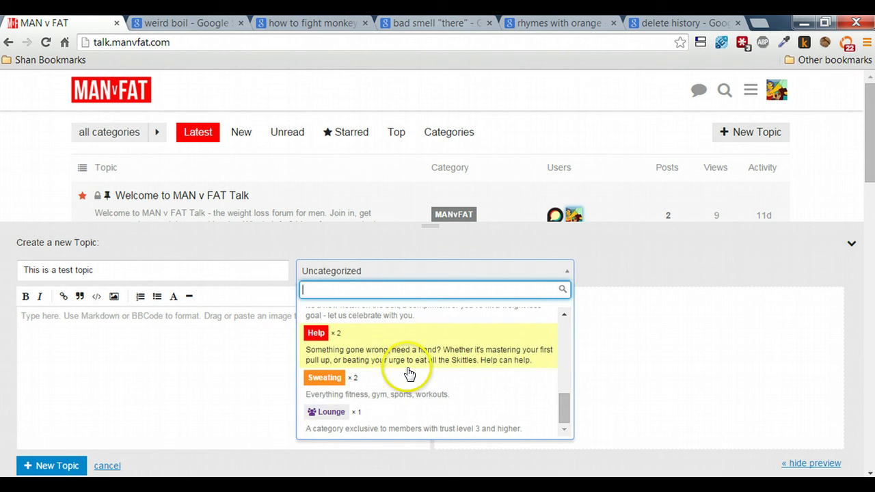
click(409, 383)
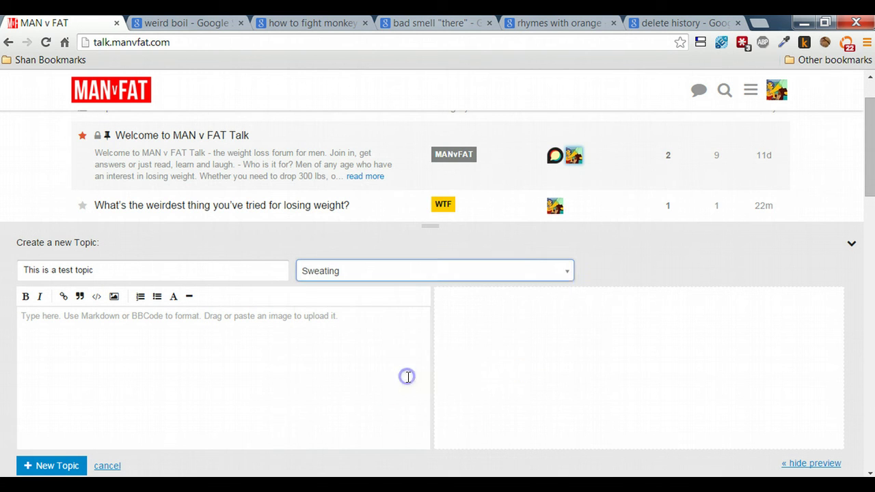
Step: Place the caret in the empty post body
click(217, 355)
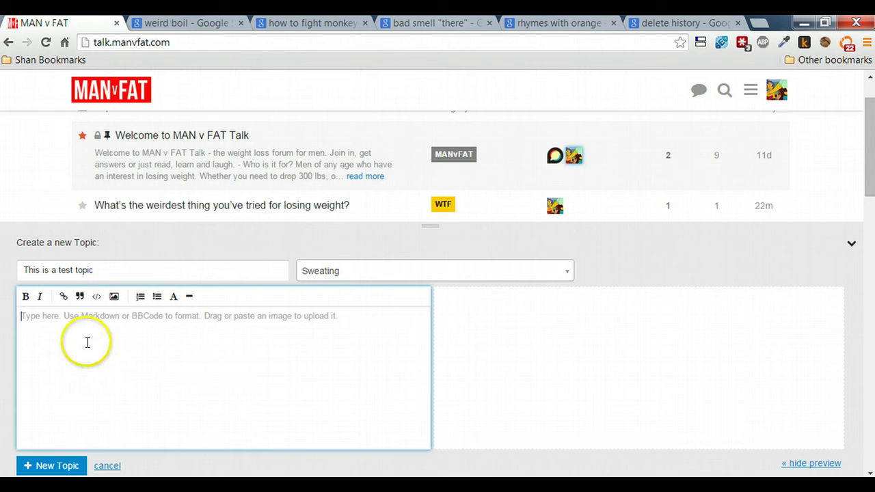
click(649, 321)
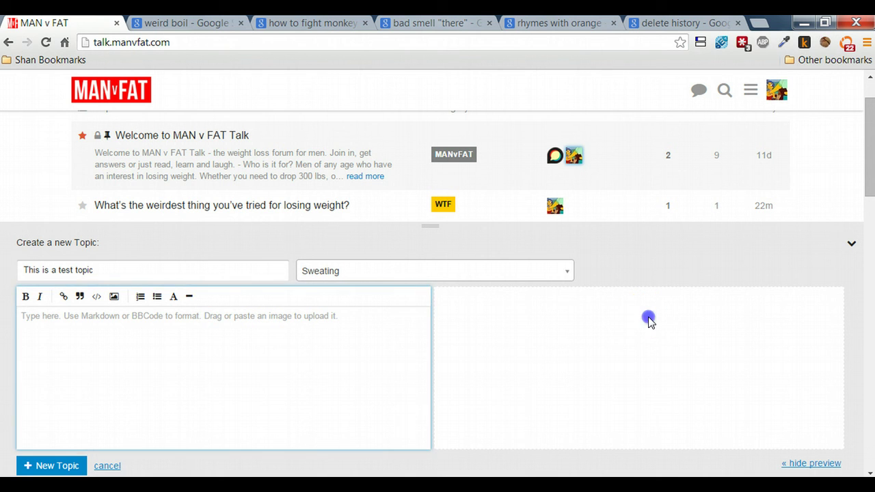
click(142, 341)
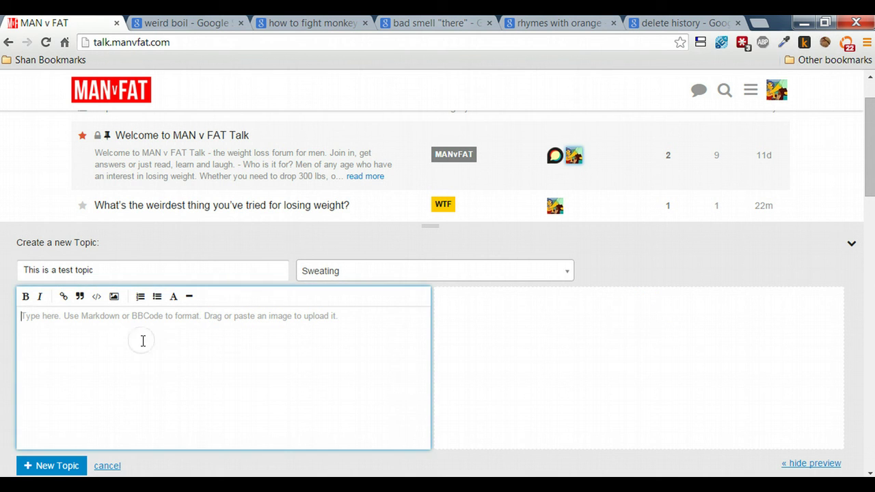
Step: Write 'This is a test topic post.' as the topic body
text(This is a test topic post.)
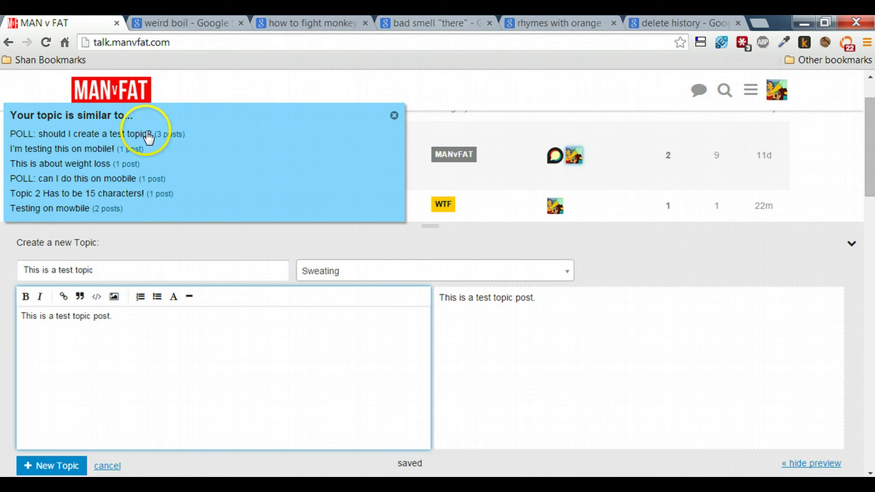
click(164, 329)
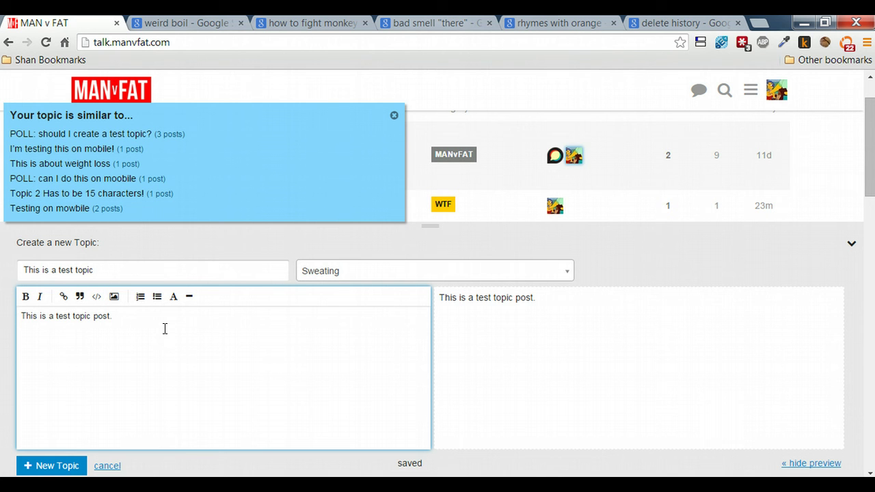
Step: Look at the Add an image options, cancel without adding, and start a new line in the body
click(113, 296)
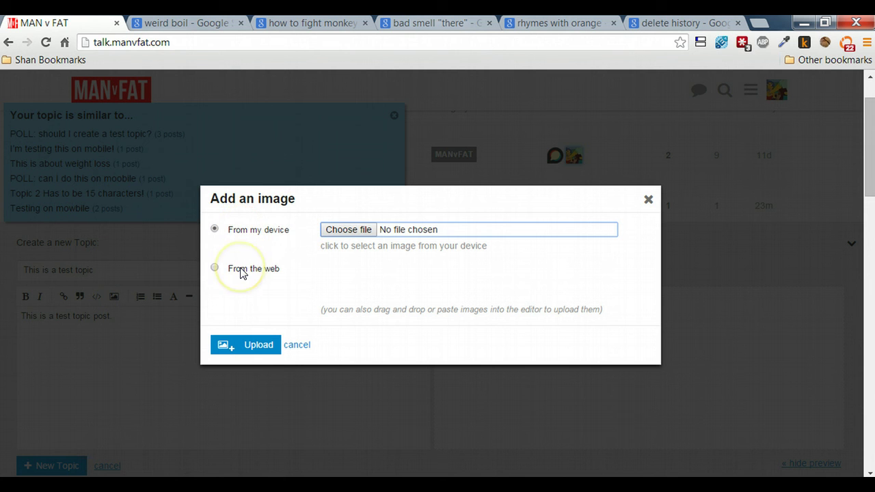
click(438, 336)
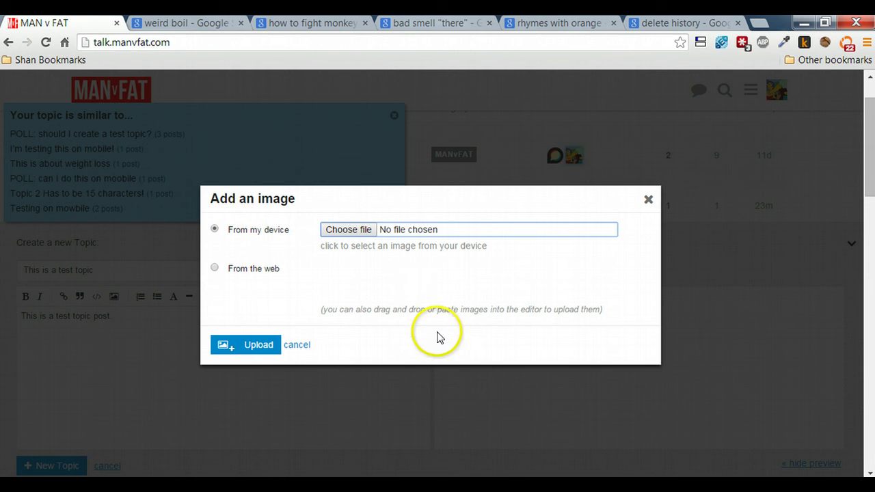
click(298, 345)
click(250, 334)
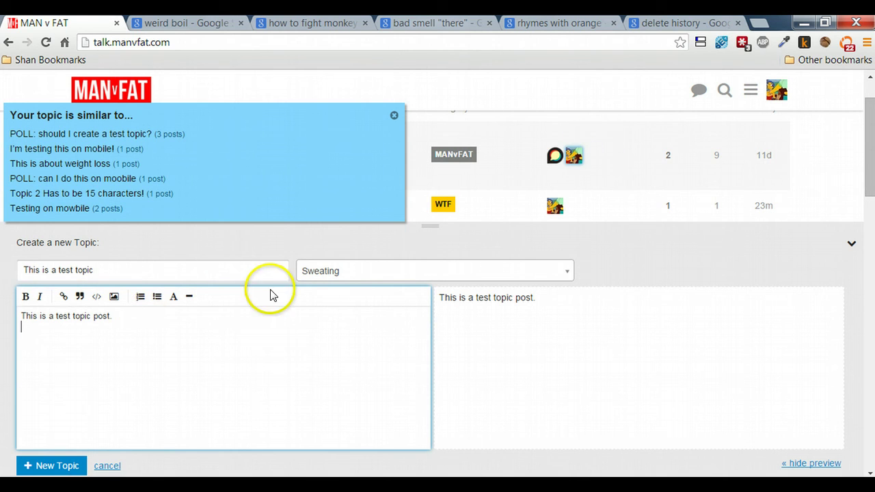
Step: In a new tab, search Google for 'youtube video downloader'
click(756, 22)
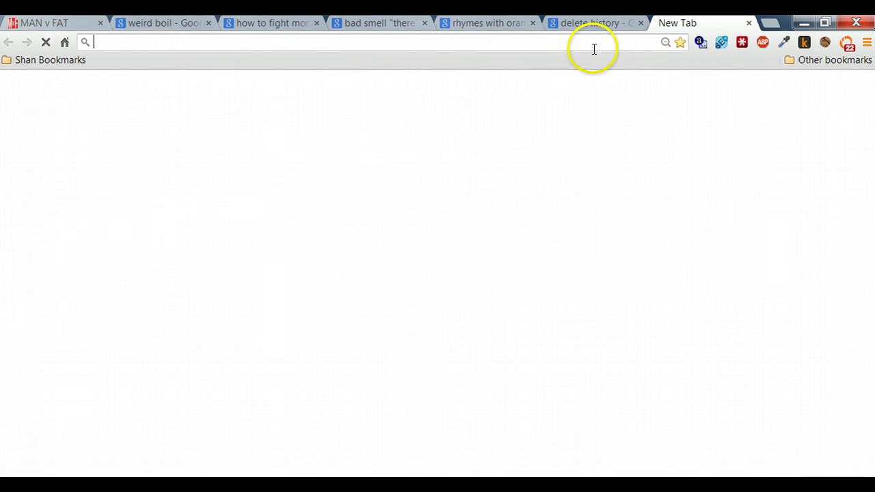
text(youtube vide)
key(Return)
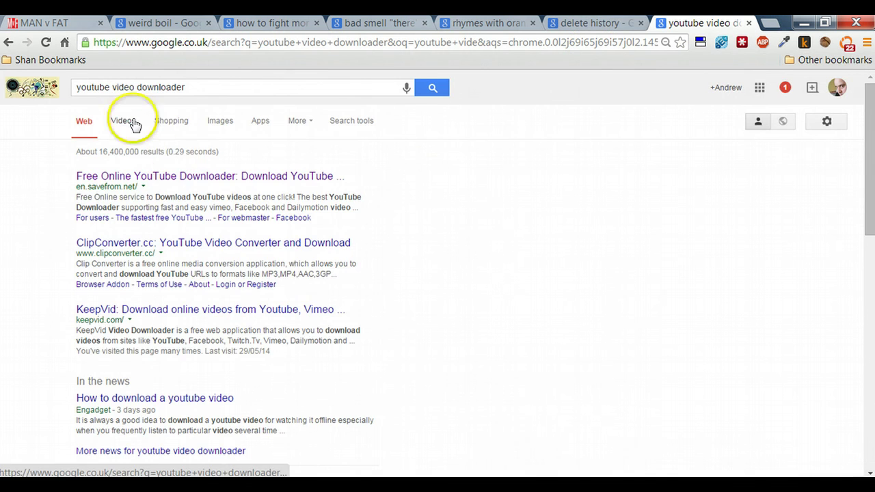
Step: Open the 'How to Download Youtube Videos' video result, pause it, and return to the forum tab
click(135, 125)
scroll(38, 326, down, 1)
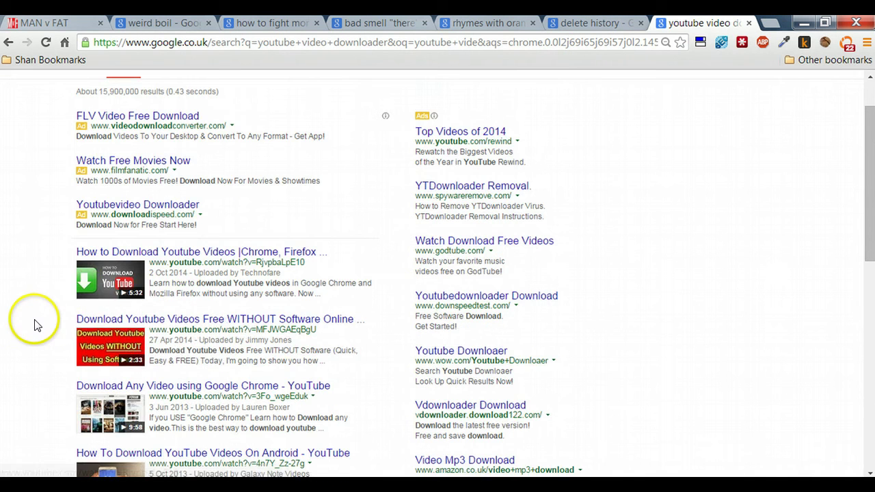
click(109, 280)
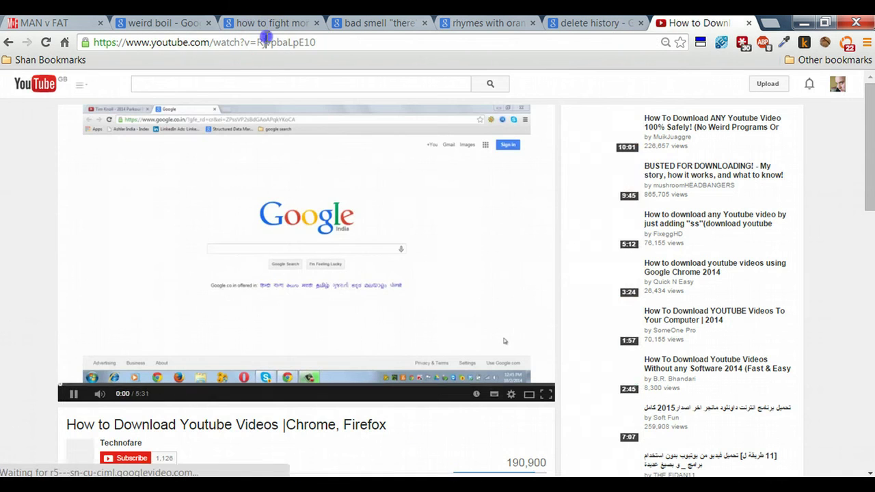
click(383, 133)
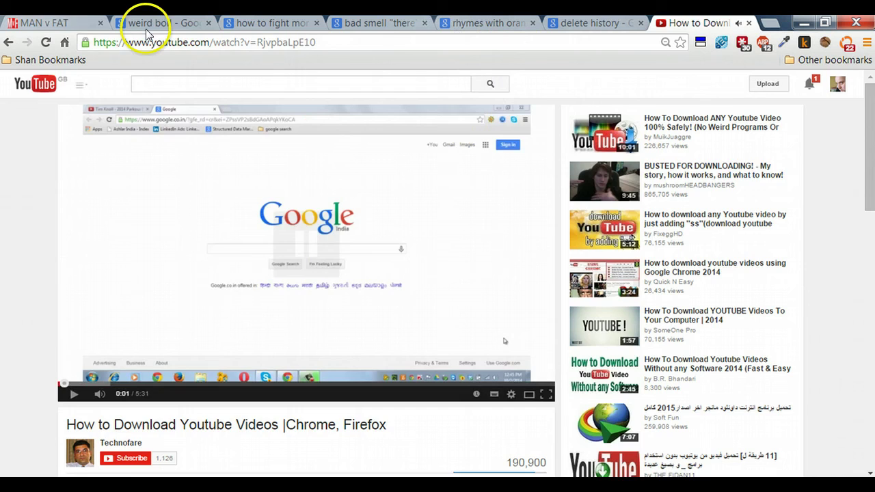
click(55, 22)
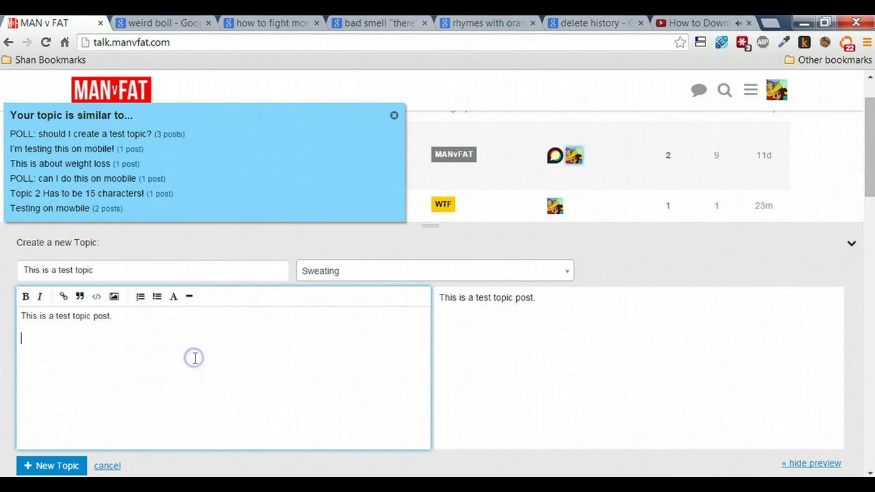
Step: Paste the YouTube video link below the post text and check its embedded preview
text(https://www.youtube.com/watch?v=RjvpbaLpE10)
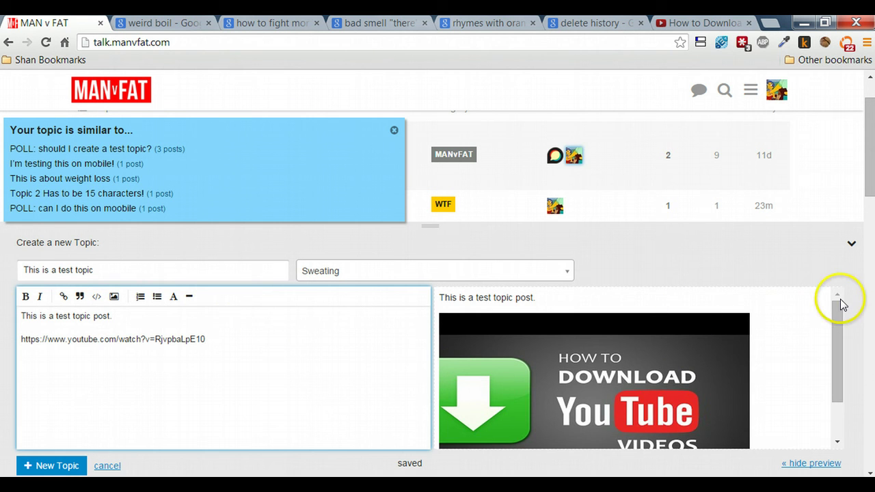
drag(838, 304, 838, 332)
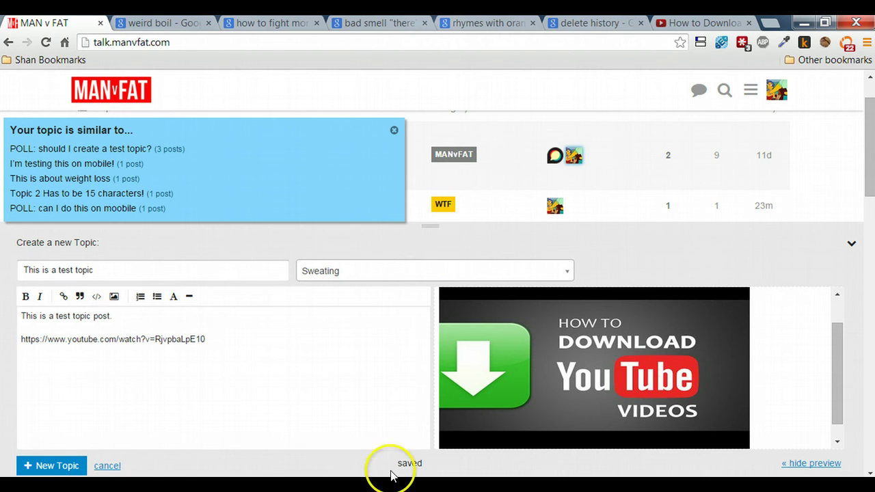
Step: Discard the test topic draft and confirm with 'Yes, abandon'
click(98, 466)
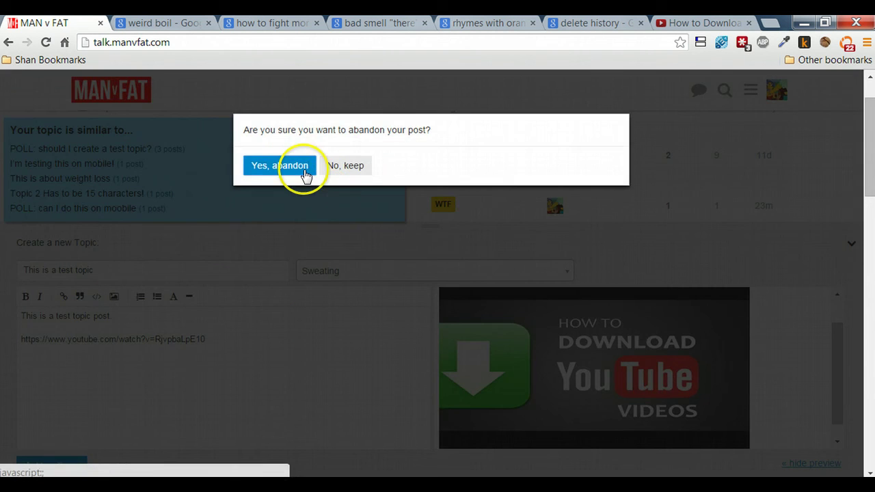
click(306, 177)
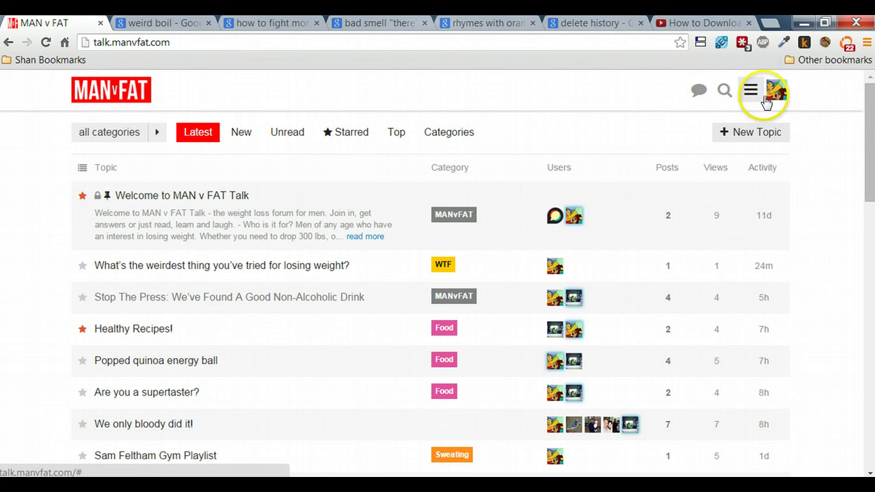
click(736, 136)
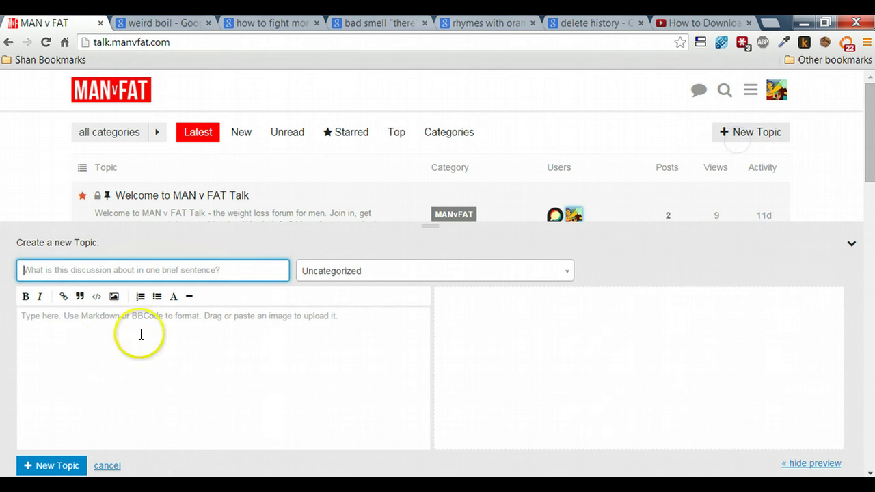
click(76, 350)
text(@)
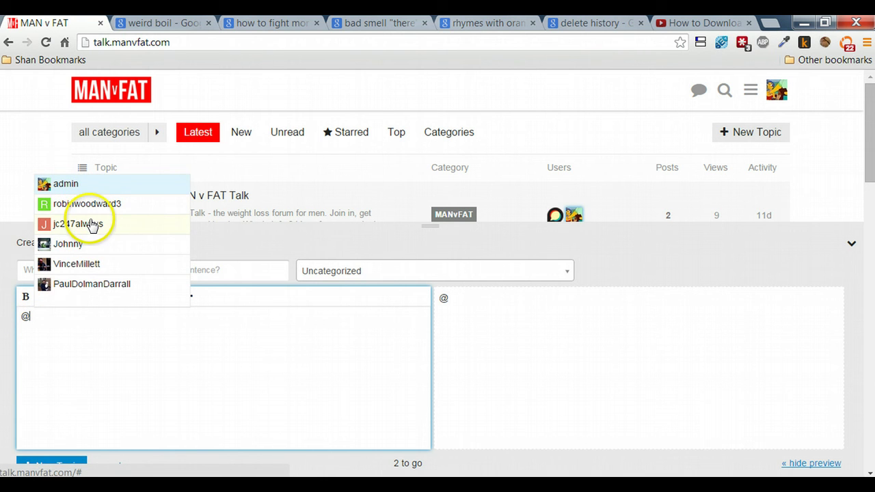
click(87, 189)
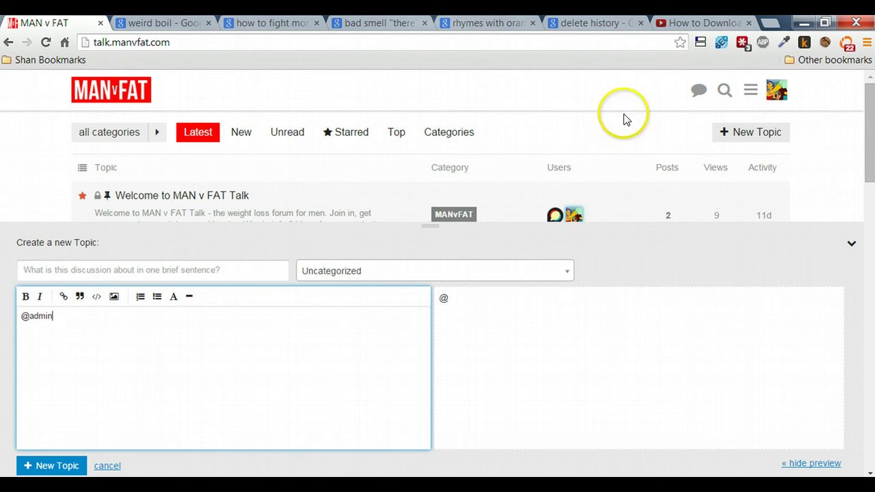
click(698, 90)
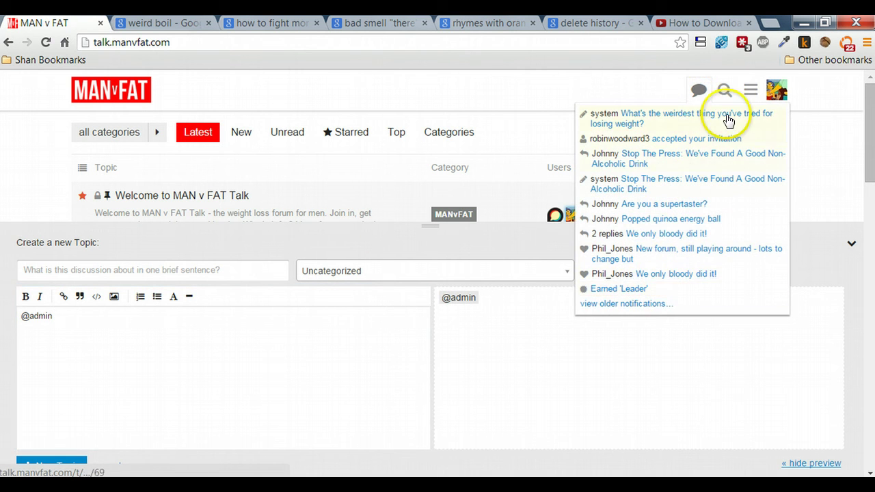
click(852, 106)
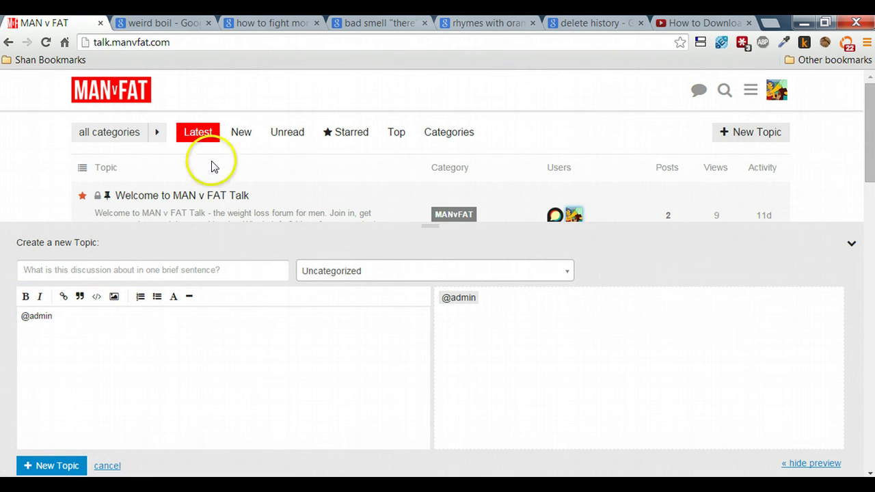